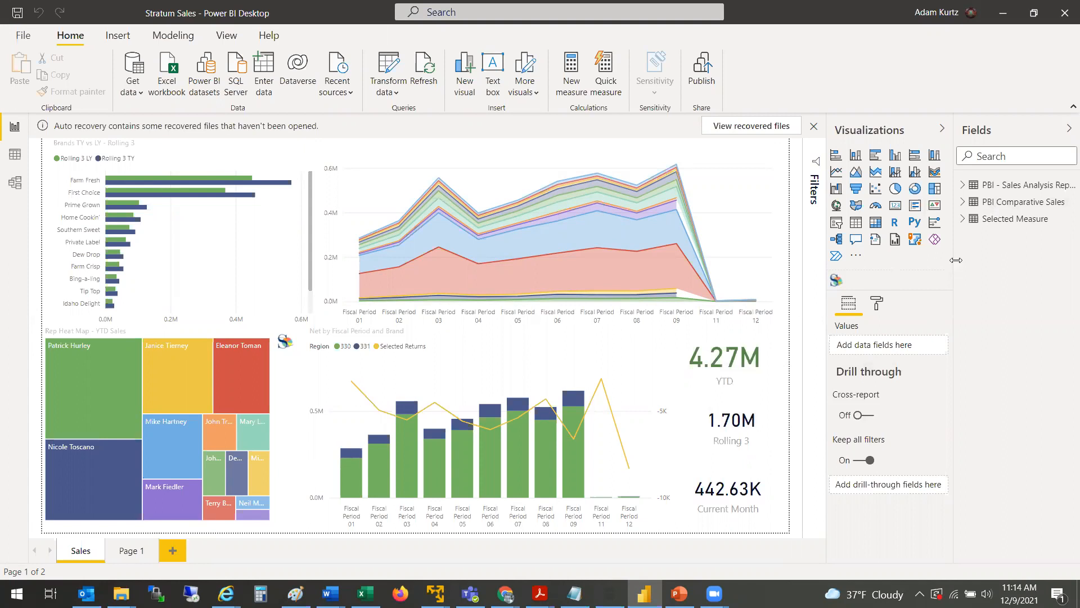
# Step: Widen the Fields pane beside the report canvas
pyautogui.moveTo(955, 260); pyautogui.dragTo(895, 253)
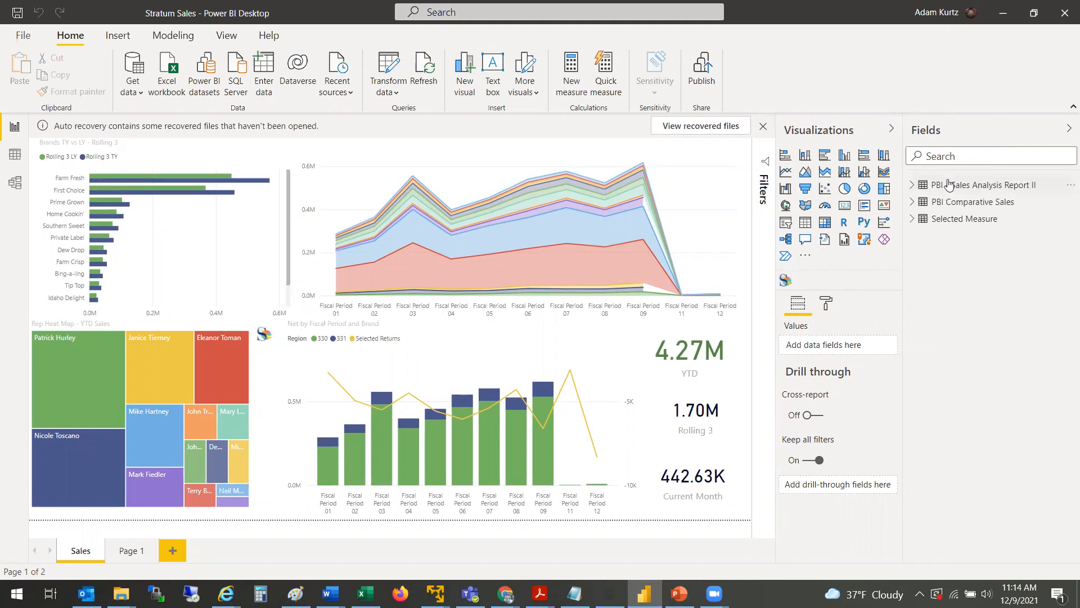
pyautogui.moveTo(950, 184)
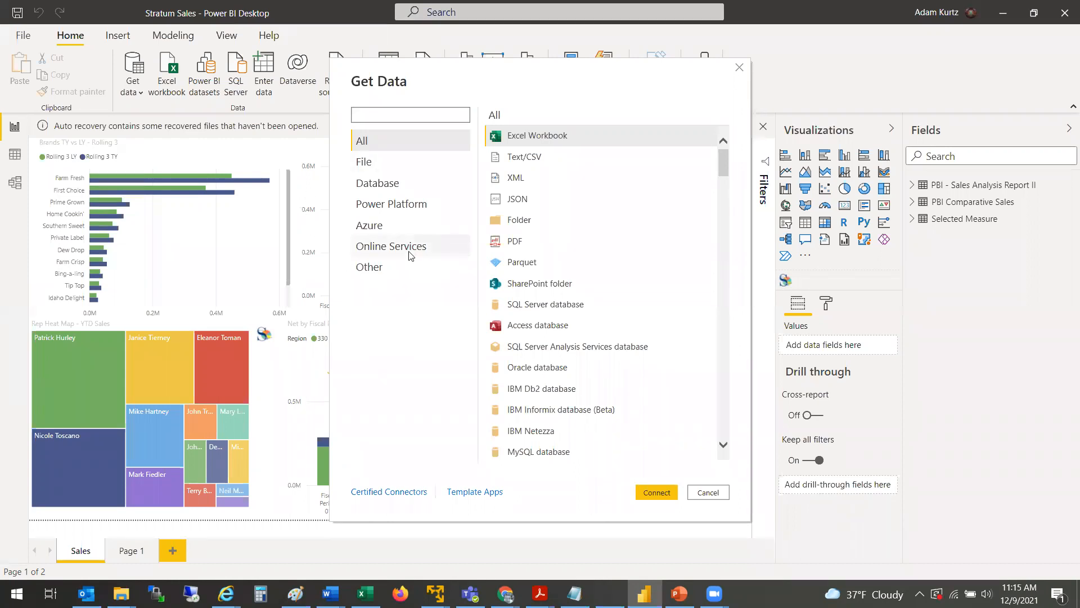
# Step: Start a Get Data connection using the Silvon Stratum Views connector from the Other category
pyautogui.click(385, 271)
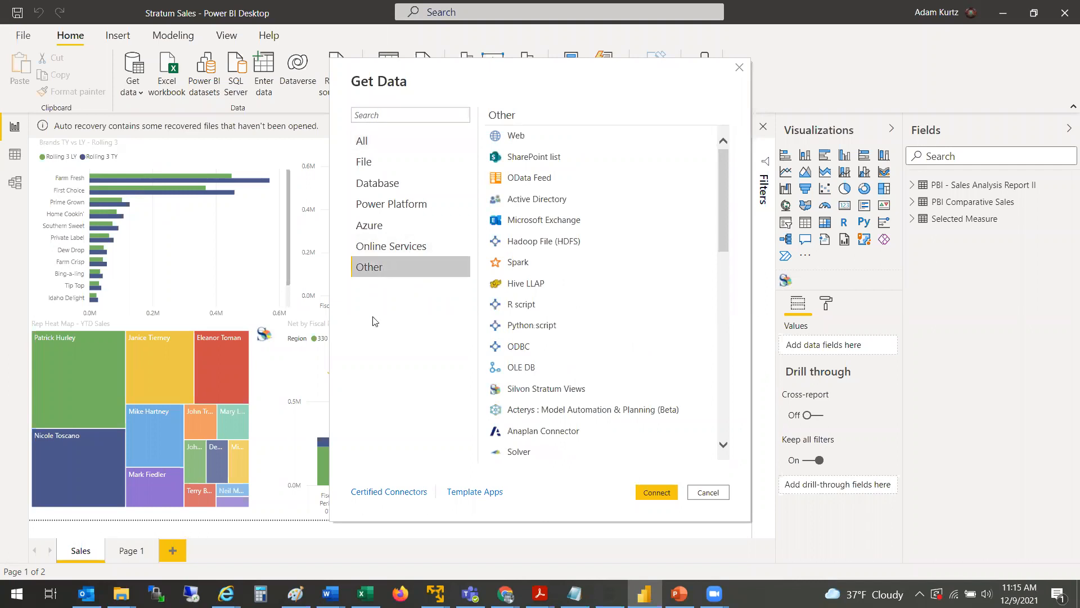
pyautogui.click(557, 394)
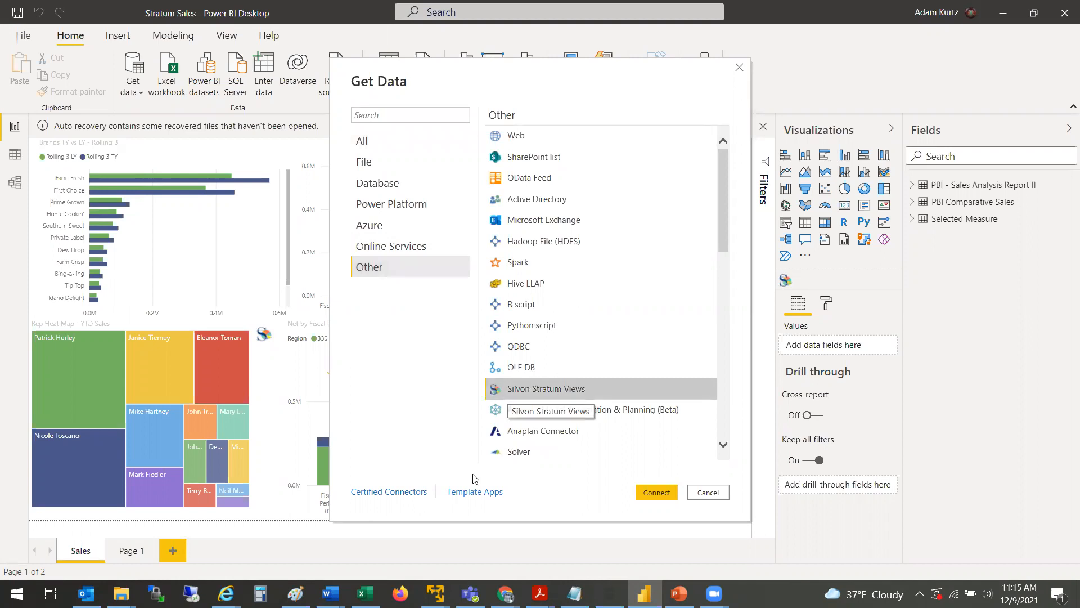
pyautogui.click(656, 493)
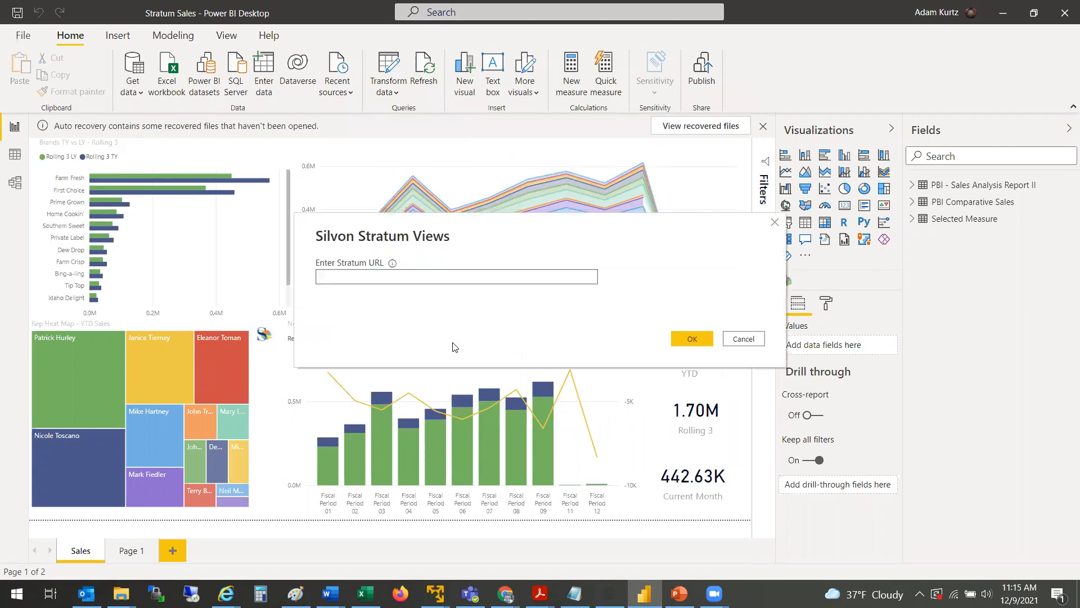
# Step: Copy the Stratum site's address from the browser's address bar for the Stratum URL field
pyautogui.write('http')
pyautogui.click(507, 594)
pyautogui.click(781, 566)
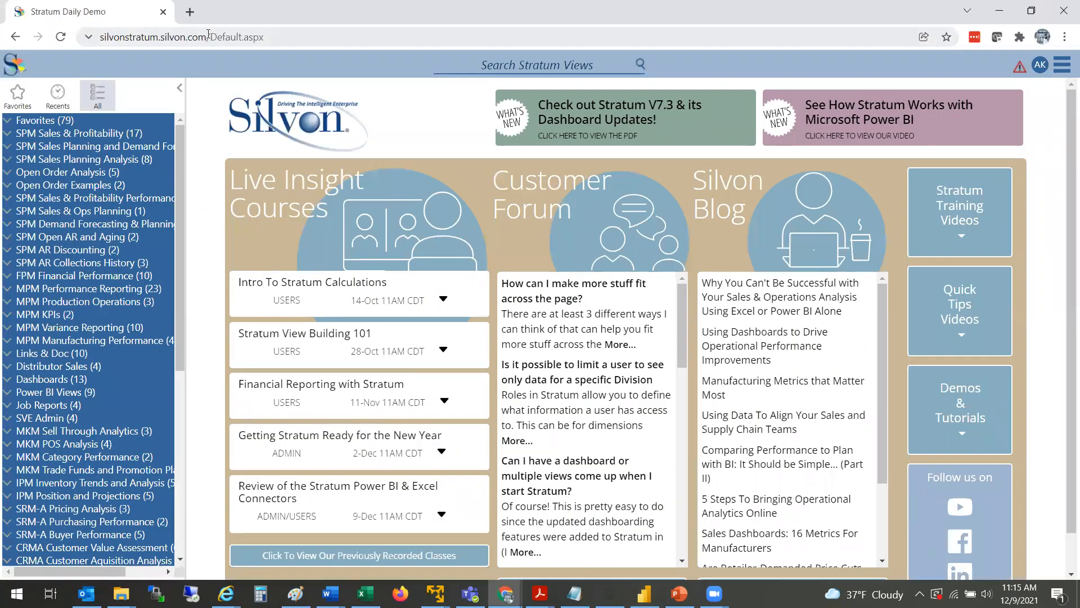
pyautogui.click(210, 35)
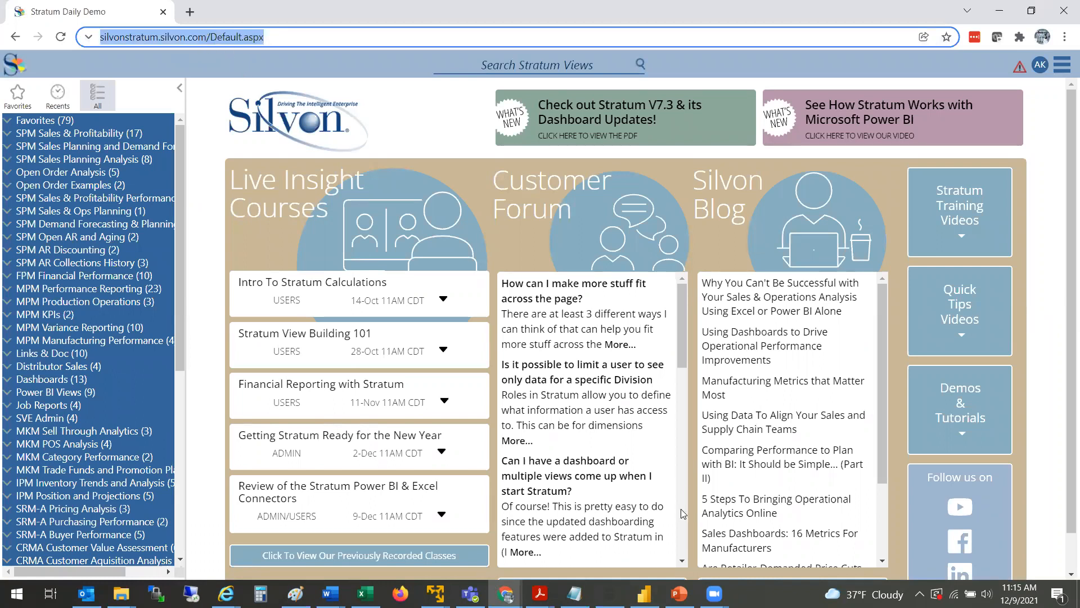
pyautogui.hotkey('alt', 'Tab')
pyautogui.moveTo(425, 278); pyautogui.dragTo(292, 286)
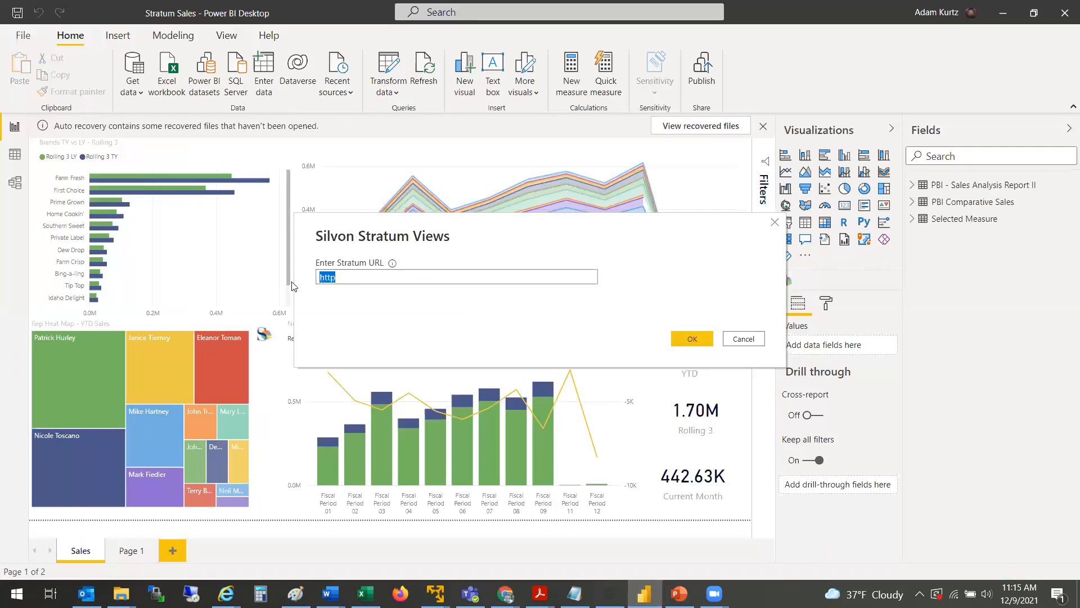
pyautogui.hotkey('ctrl', 'v')
pyautogui.press('BackSpace')
pyautogui.press('BackSpace')
pyautogui.press('BackSpace')
pyautogui.press('BackSpace')
pyautogui.press('BackSpace')
pyautogui.press('BackSpace')
pyautogui.press('BackSpace')
pyautogui.press('BackSpace')
pyautogui.press('BackSpace')
pyautogui.press('BackSpace')
pyautogui.press('BackSpace')
pyautogui.press('BackSpace')
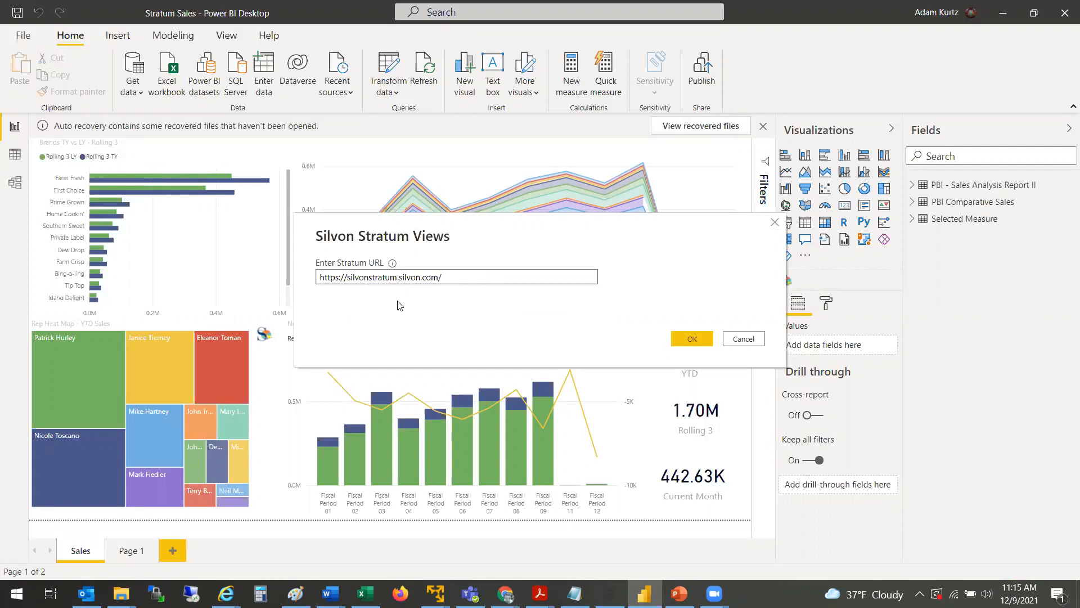
pyautogui.click(689, 339)
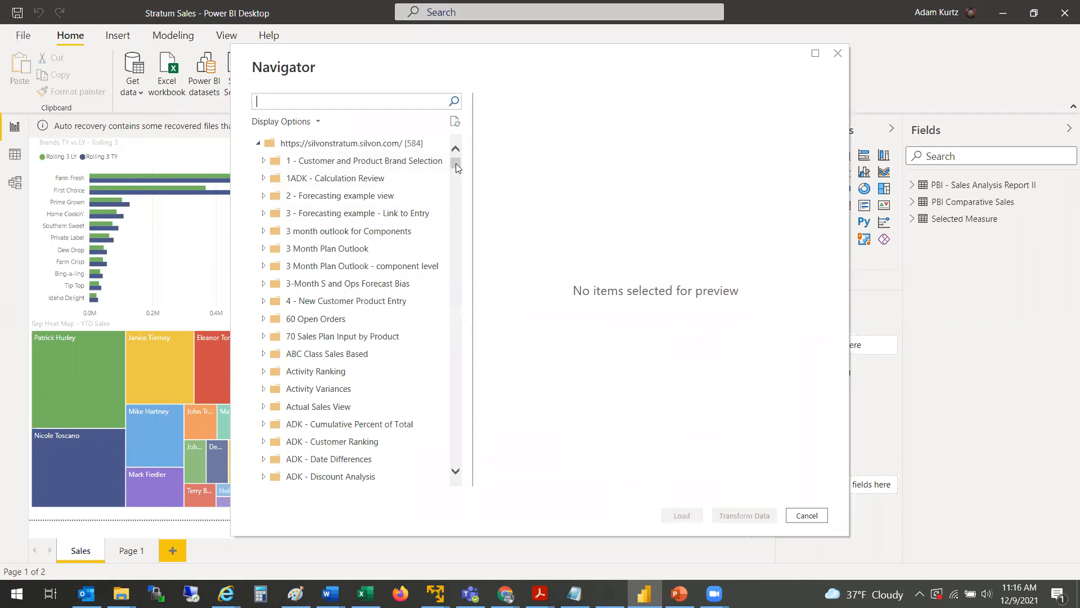
# Step: Search the Navigator for pbi, tick the PBI Comparative Sales view, preview its columns, and cancel
pyautogui.moveTo(456, 163); pyautogui.dragTo(473, 142)
pyautogui.click(400, 101)
pyautogui.write('pbi')
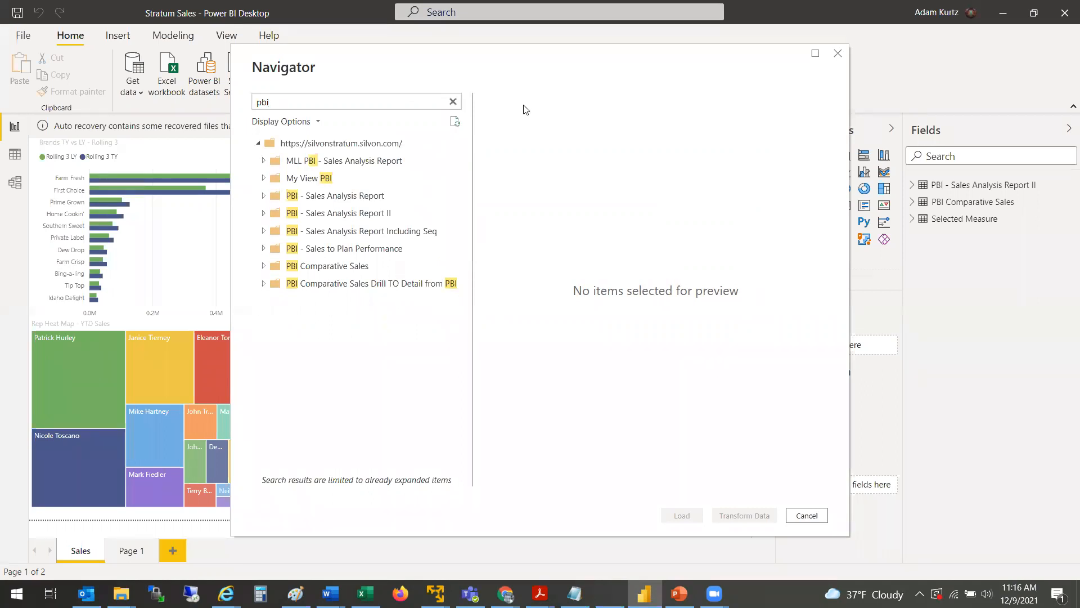
pyautogui.click(264, 269)
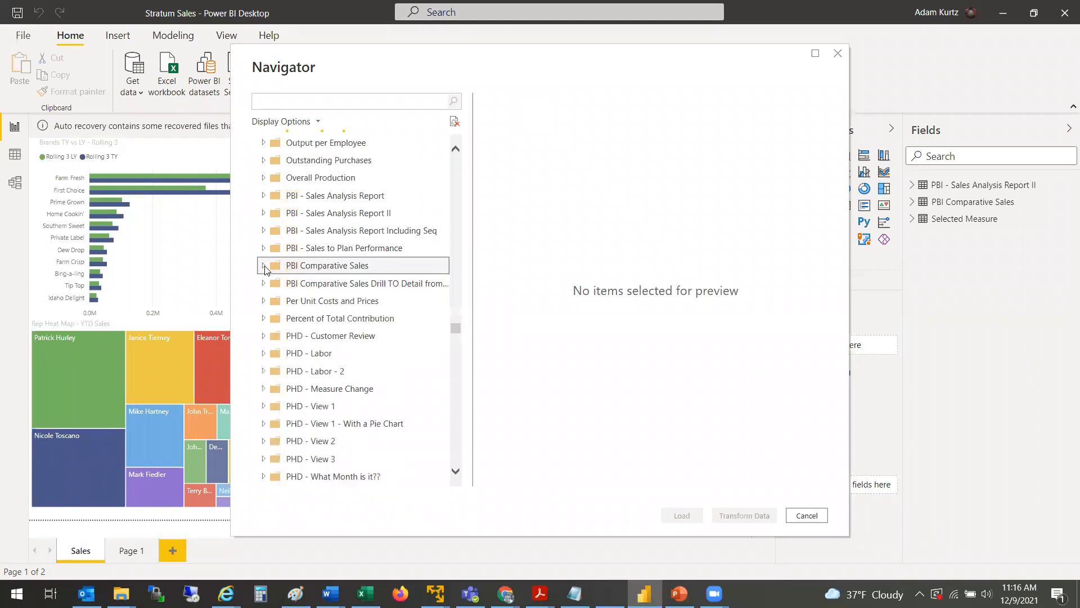
pyautogui.click(264, 267)
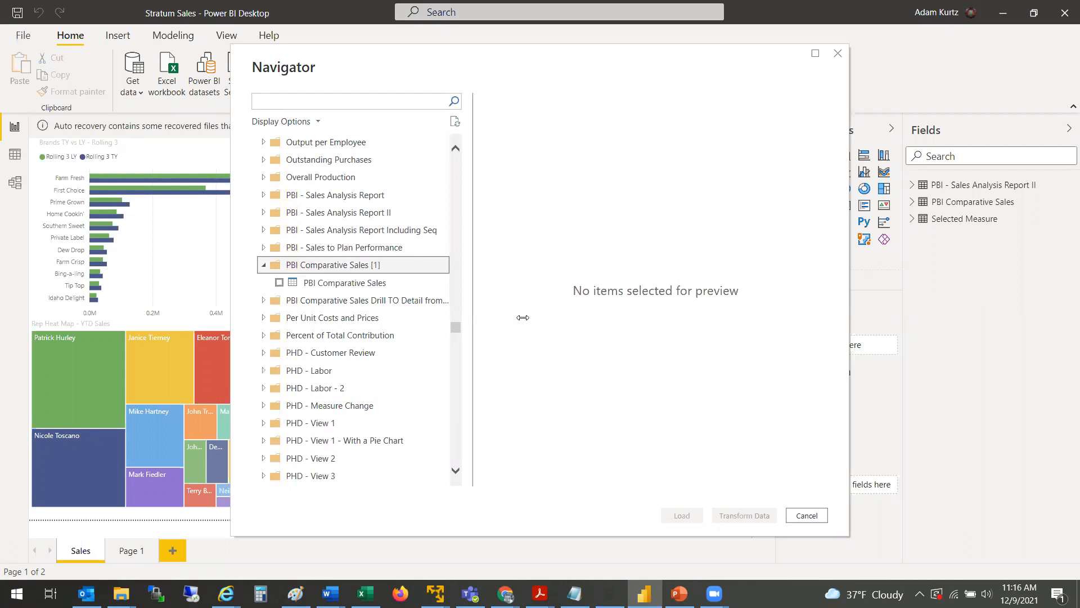
pyautogui.click(279, 283)
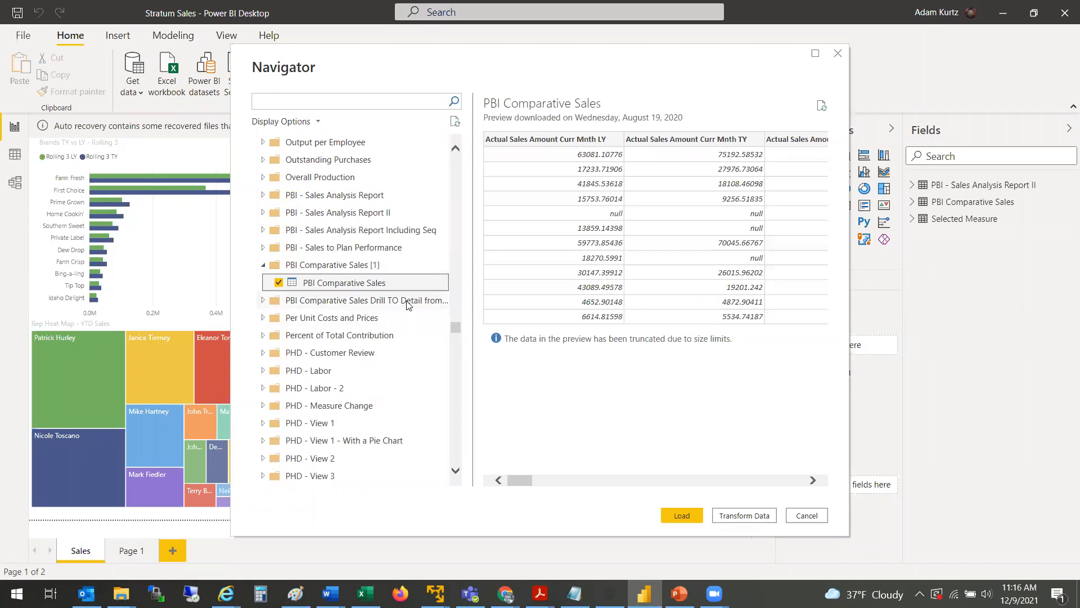
pyautogui.moveTo(517, 482); pyautogui.dragTo(655, 481)
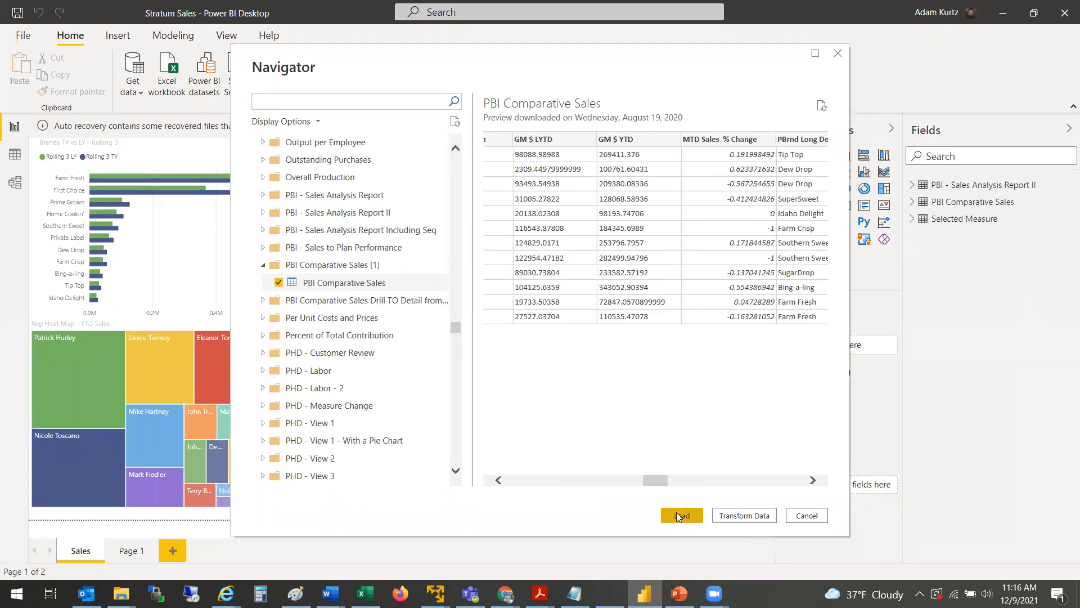
pyautogui.click(804, 515)
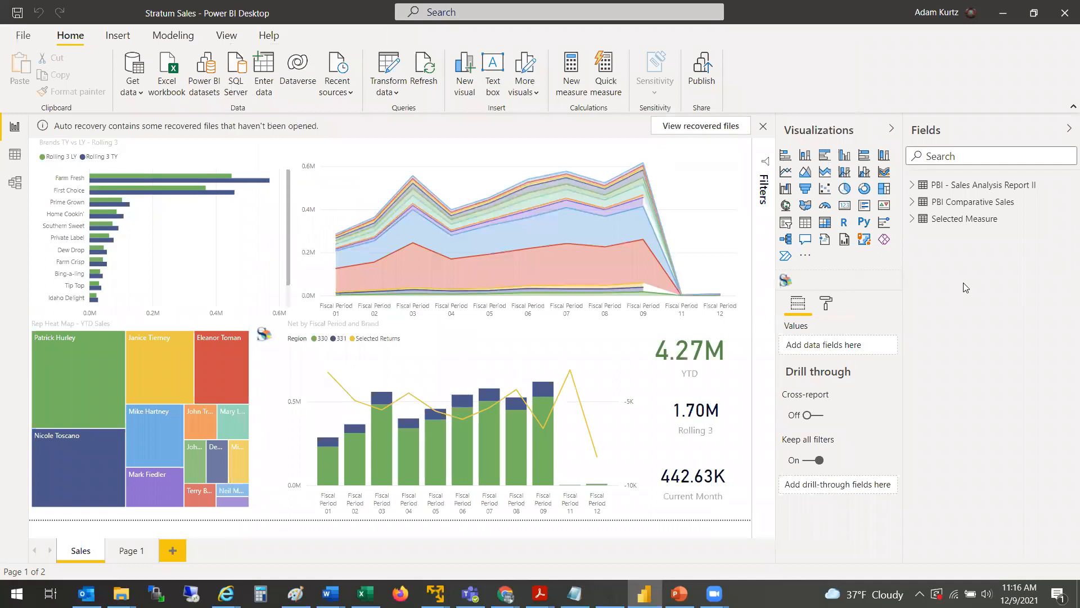
# Step: Expand the PBI Comparative Sales table's field list and widen the Fields pane
pyautogui.click(913, 201)
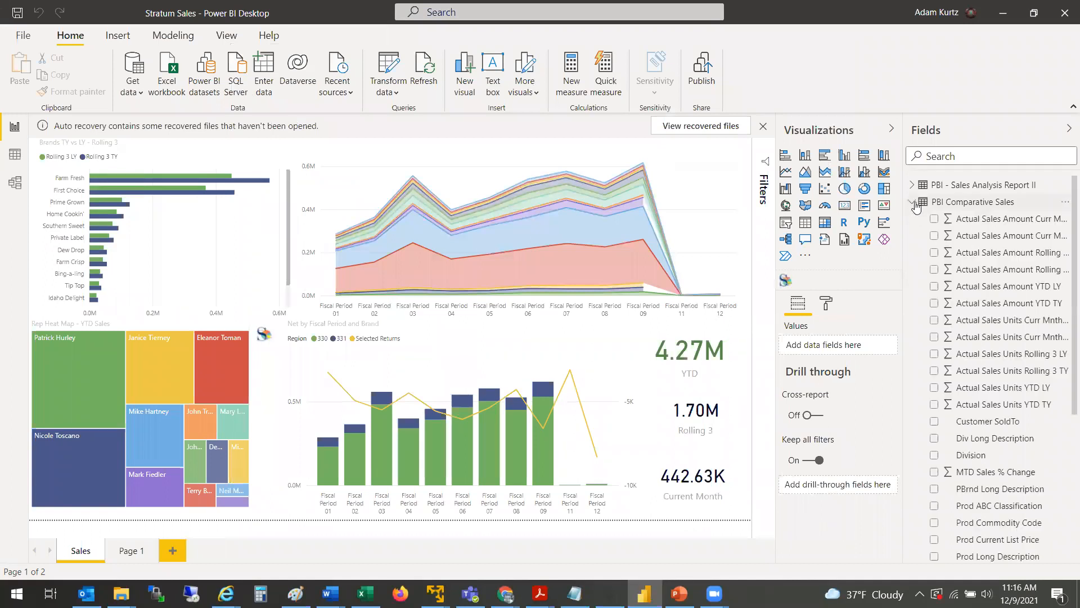
pyautogui.moveTo(904, 239); pyautogui.dragTo(815, 238)
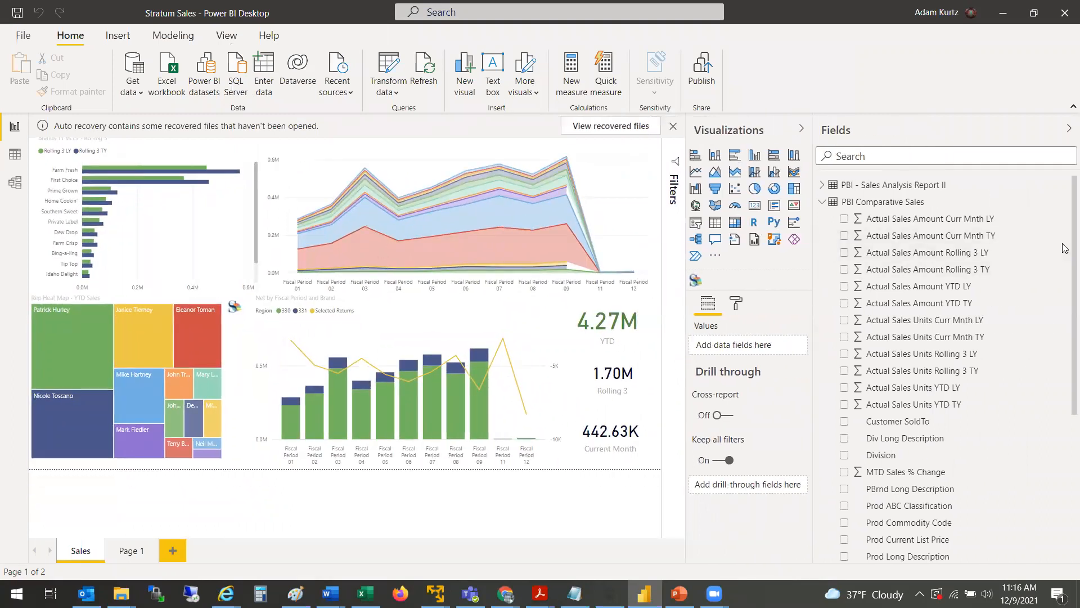
pyautogui.scroll(-1, 1065, 248)
pyautogui.scroll(1, 1065, 253)
pyautogui.moveTo(645, 254)
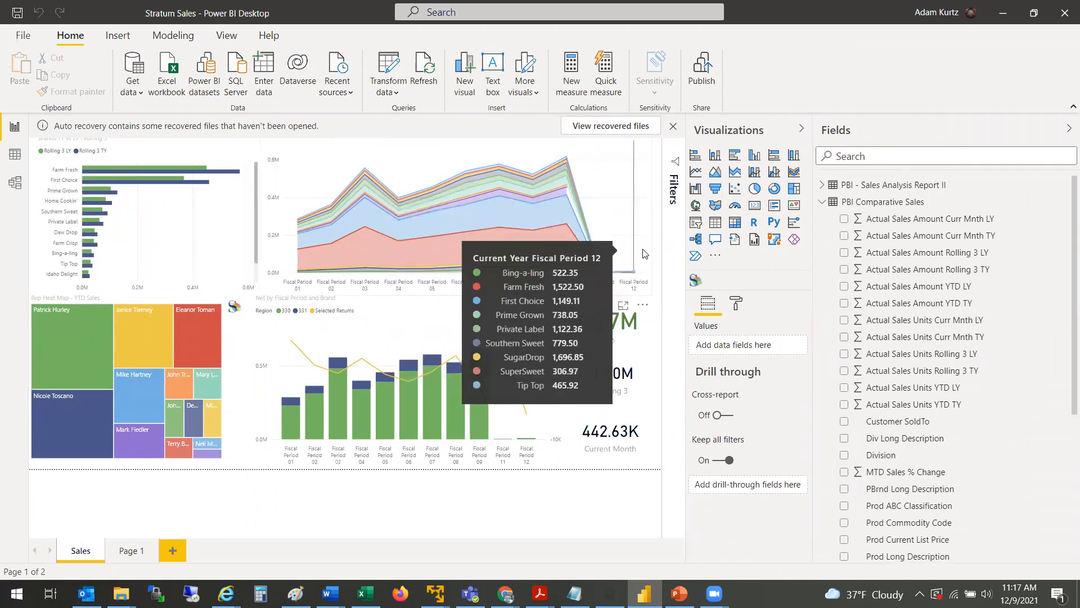
# Step: Narrow the stacked area chart to free space at the report's upper right
pyautogui.click(648, 294)
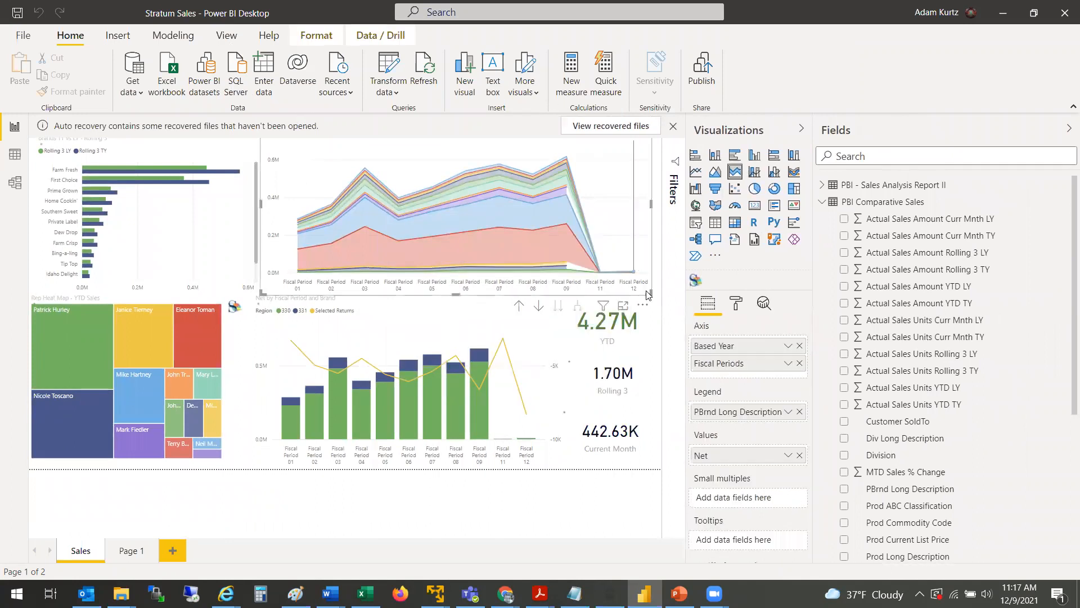
pyautogui.moveTo(653, 208); pyautogui.dragTo(646, 208)
pyautogui.moveTo(569, 215); pyautogui.dragTo(551, 214)
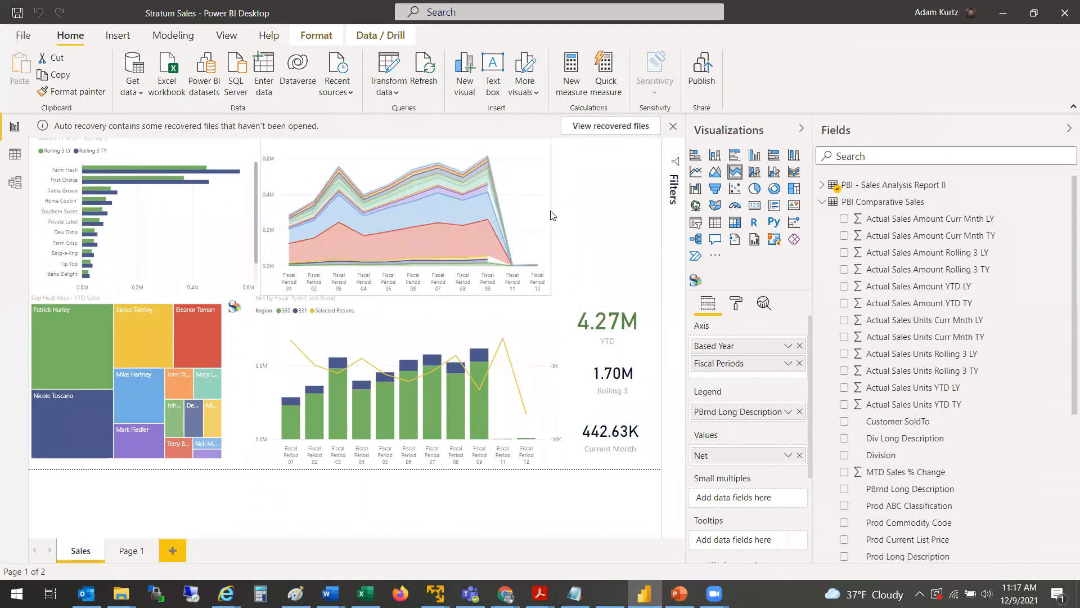
pyautogui.click(600, 214)
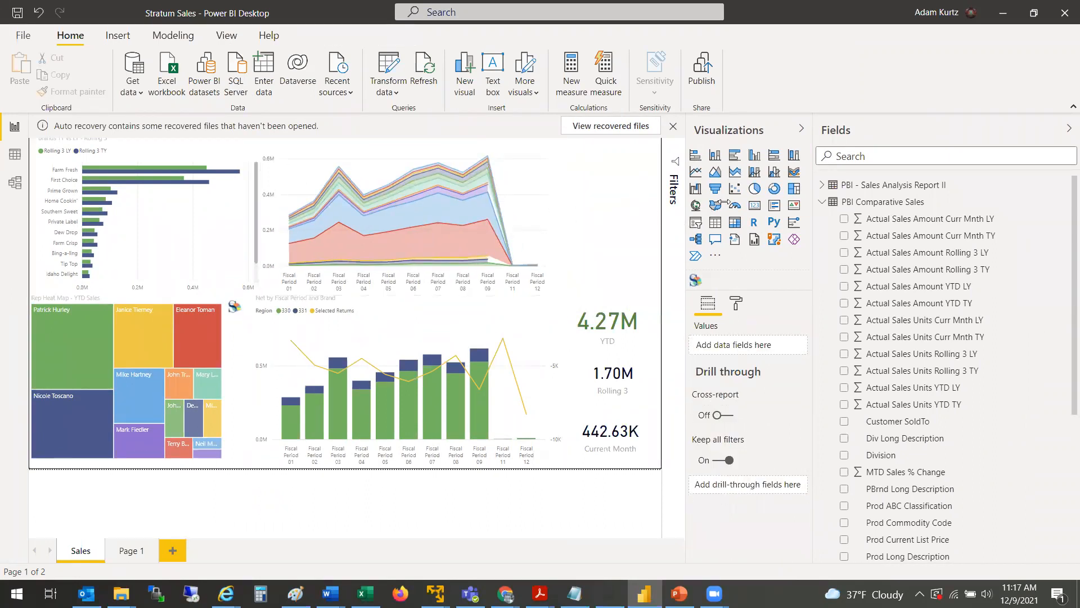
# Step: Insert a pie chart with Actual Sales Amount YTD TY as values and PBrnd Long Description as legend
pyautogui.click(755, 194)
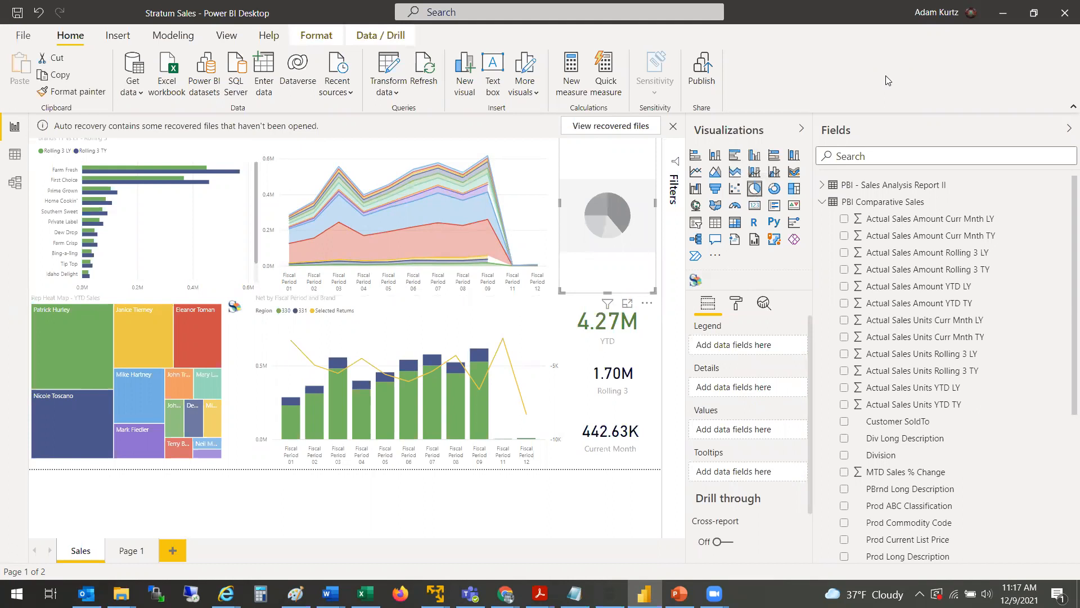
pyautogui.moveTo(924, 312); pyautogui.dragTo(600, 210)
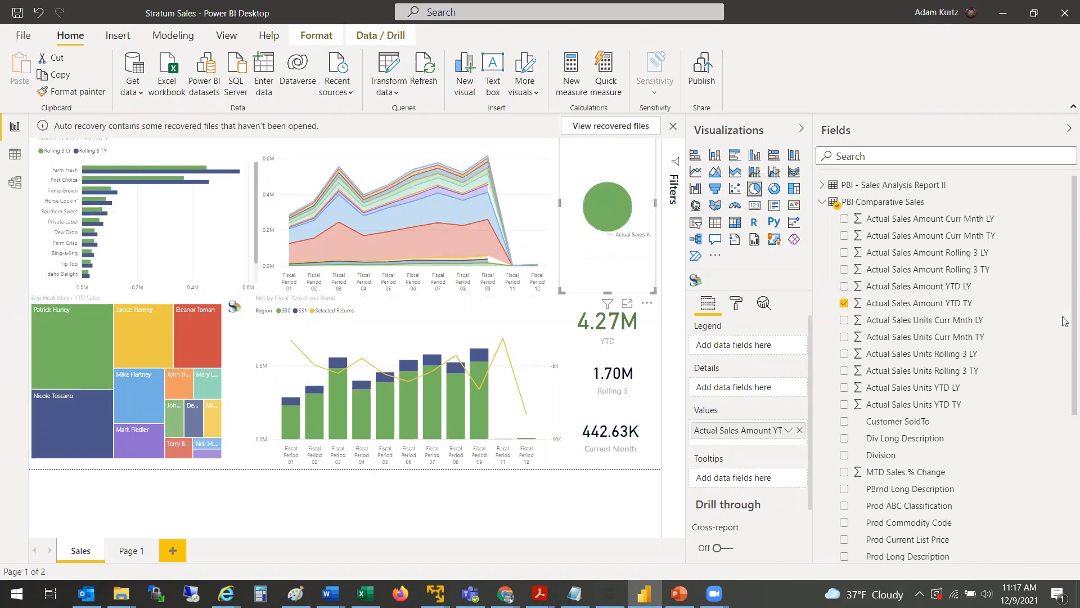
pyautogui.scroll(-5, 1065, 349)
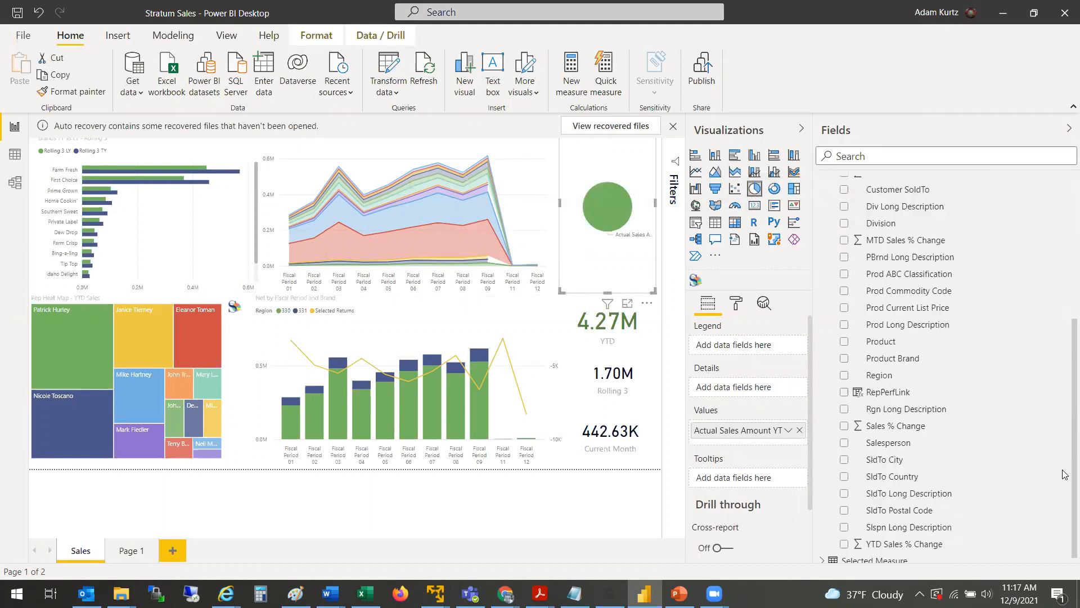
pyautogui.scroll(-1, 1065, 484)
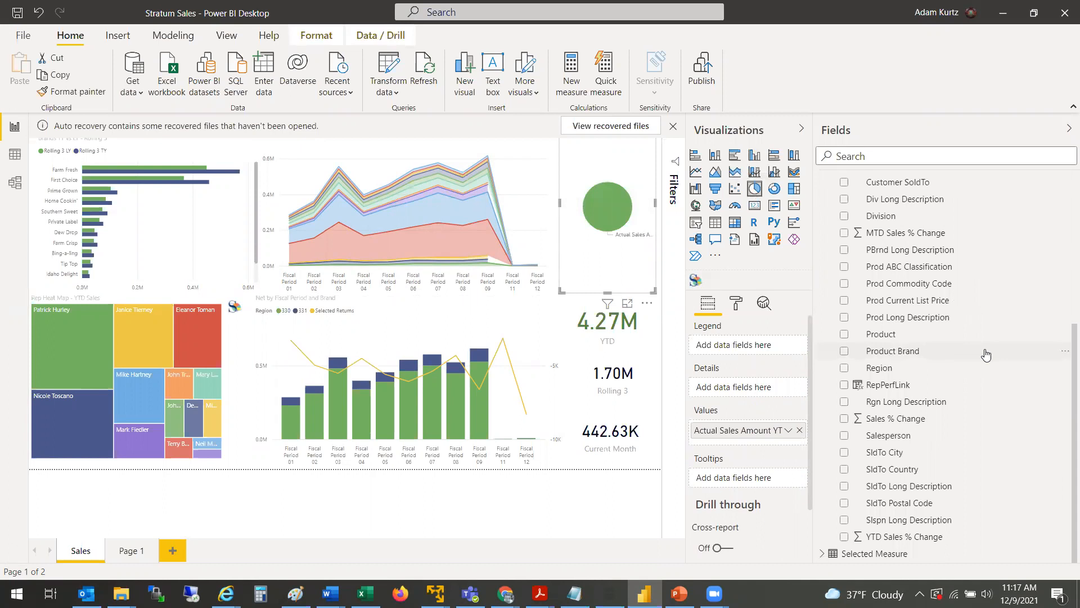
pyautogui.moveTo(910, 255); pyautogui.dragTo(615, 209)
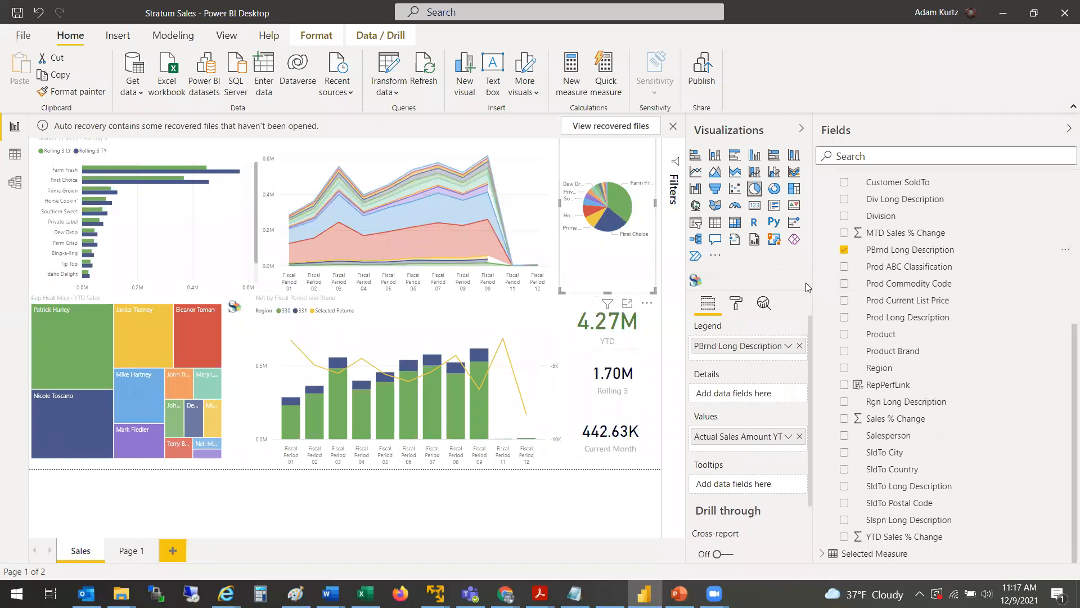
# Step: Collapse the Visualizations and Fields panes to enlarge the report canvas
pyautogui.moveTo(815, 281); pyautogui.dragTo(936, 288)
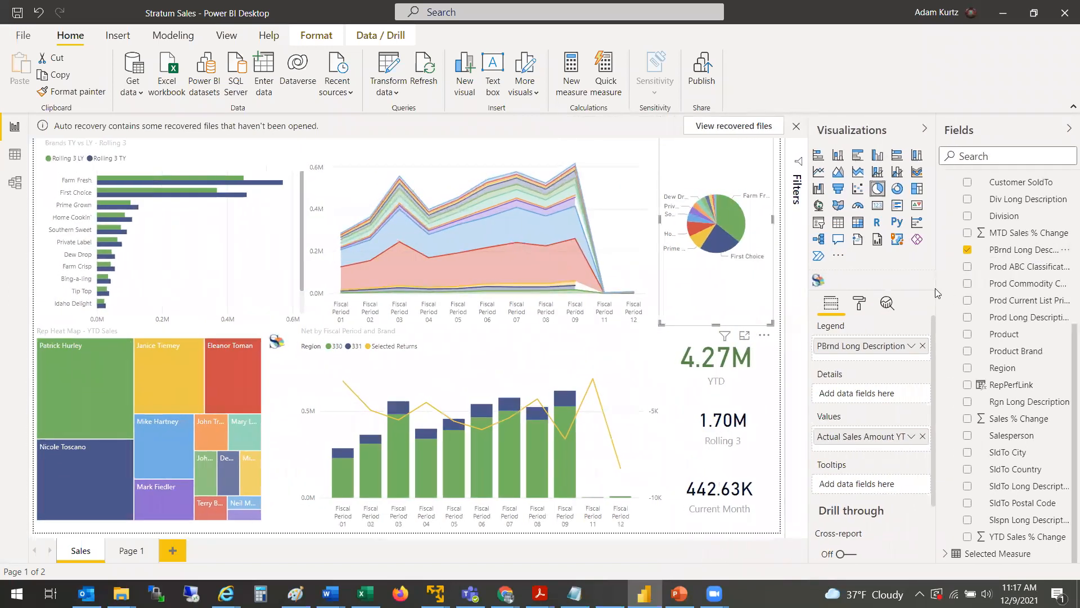
pyautogui.click(925, 128)
pyautogui.click(1069, 129)
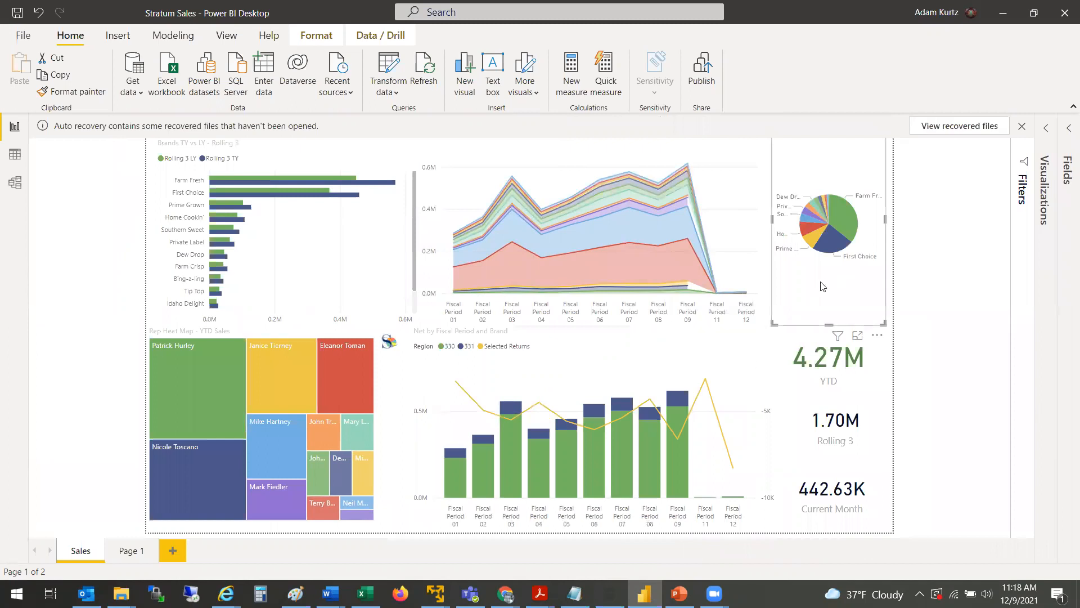
pyautogui.click(923, 326)
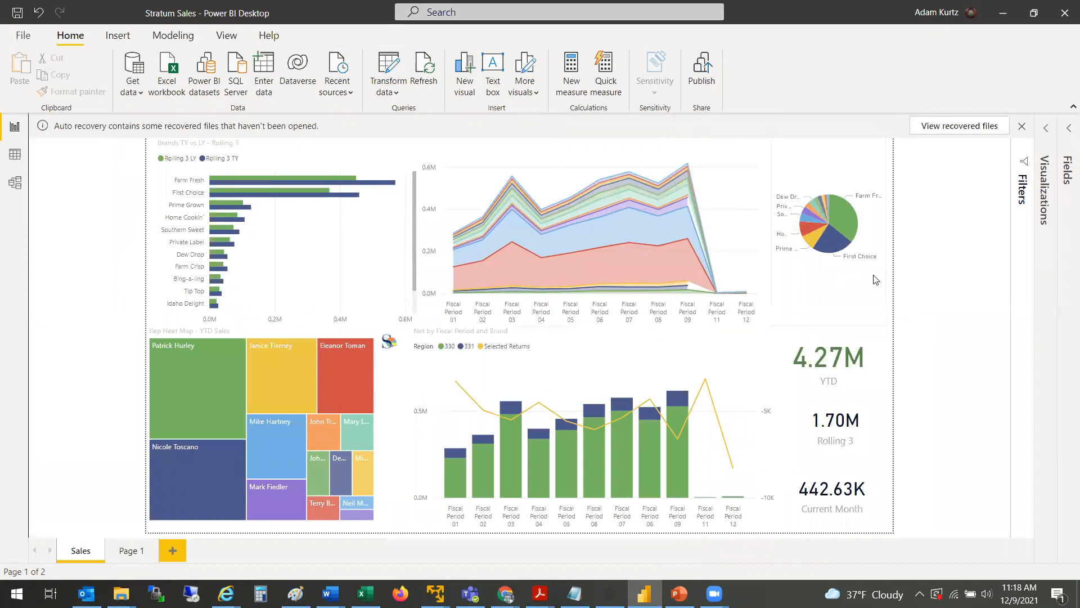
pyautogui.click(875, 174)
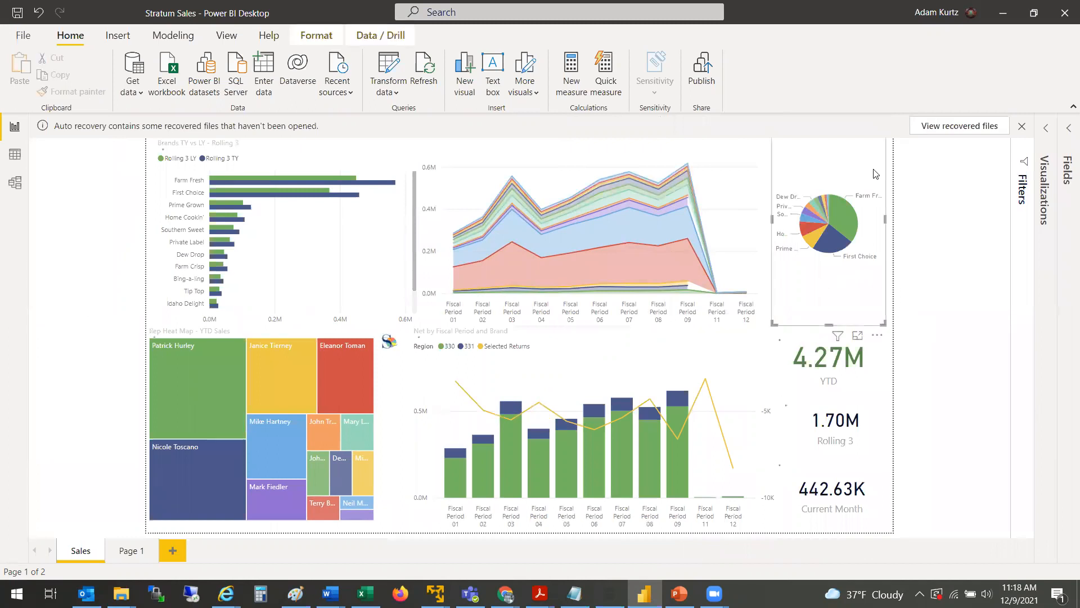
# Step: Close the auto recovery notice, choosing to view the recovered files later
pyautogui.click(1022, 126)
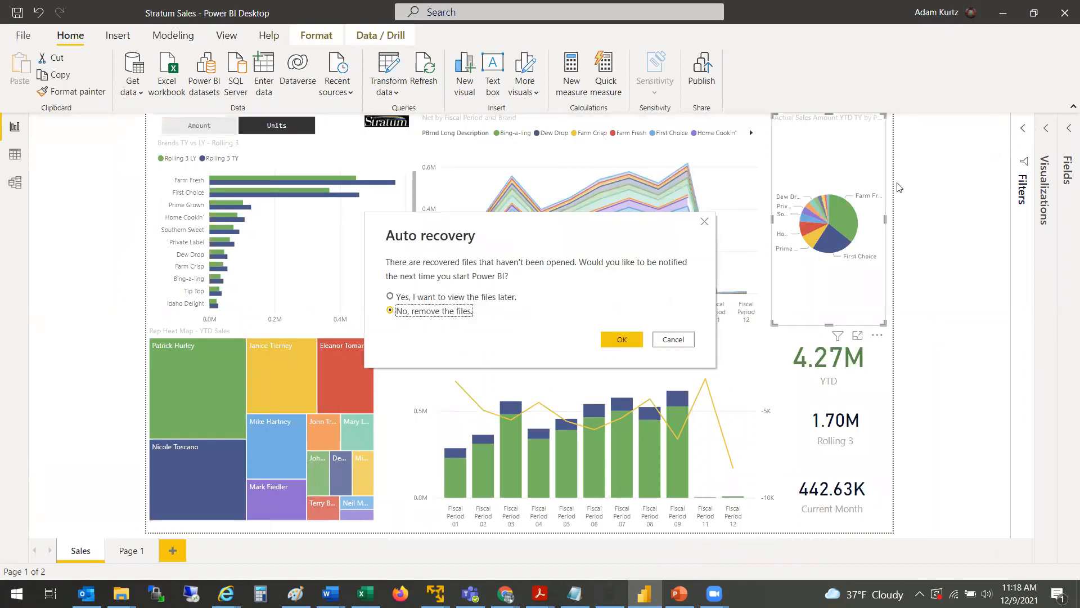
pyautogui.click(488, 298)
pyautogui.click(623, 340)
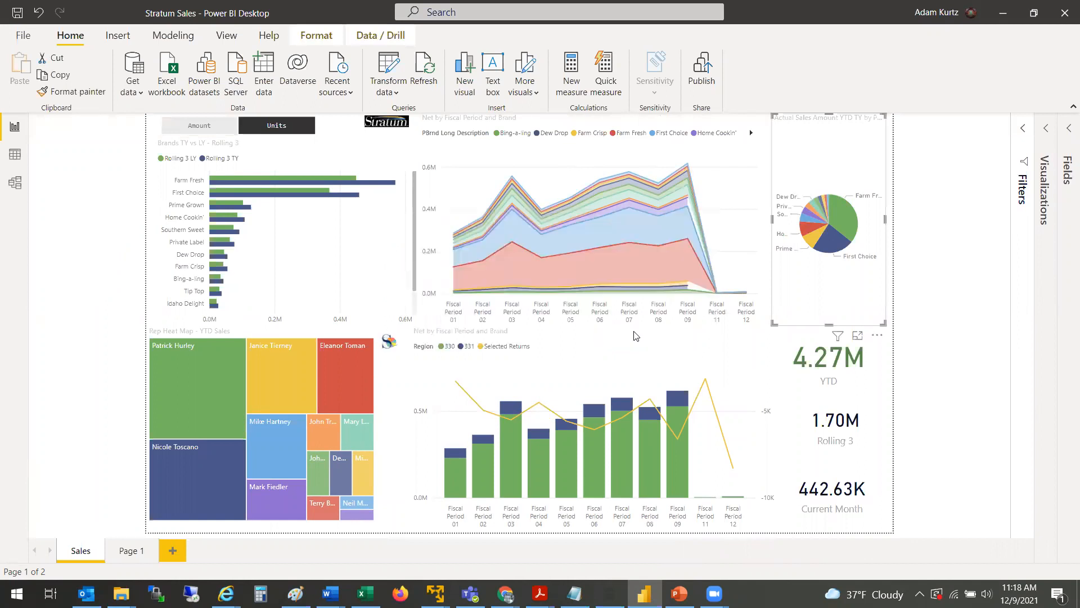
# Step: Open the pie chart's format settings in the Visualizations pane and widen the pane
pyautogui.click(879, 336)
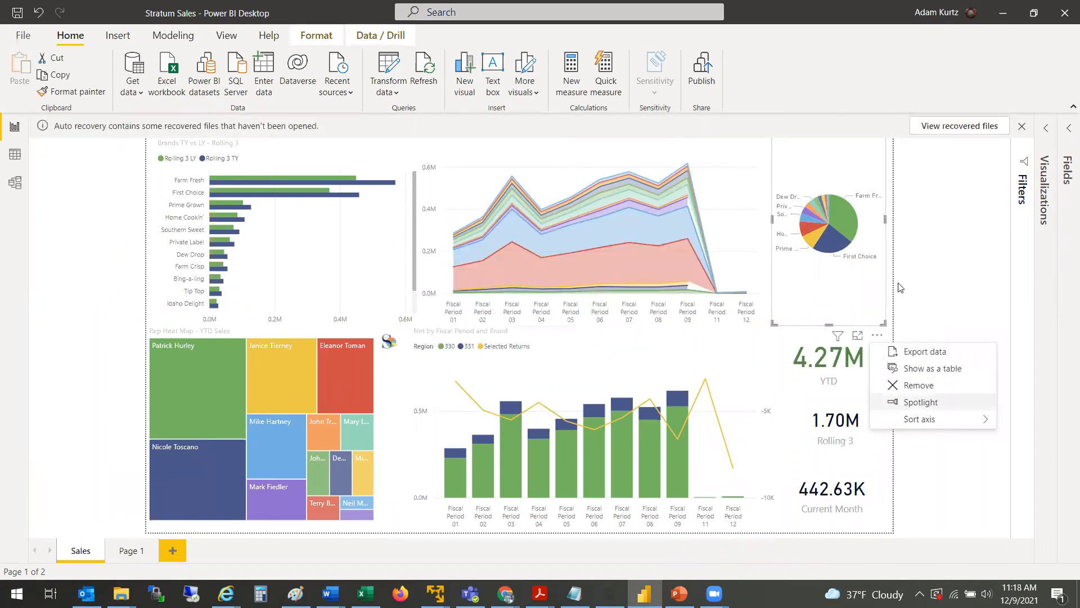
pyautogui.click(1033, 235)
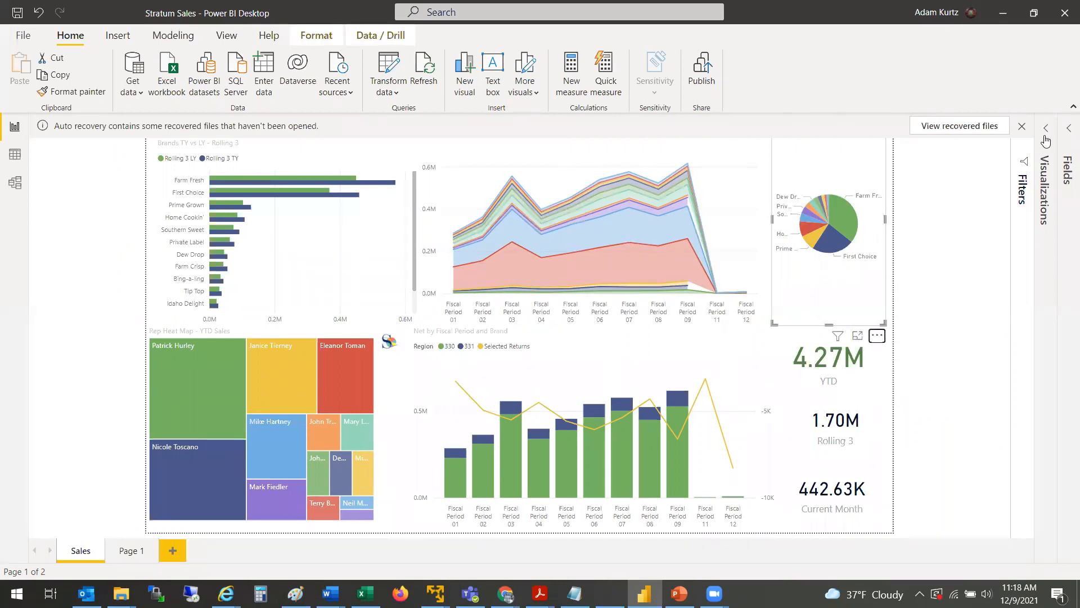
pyautogui.click(1046, 127)
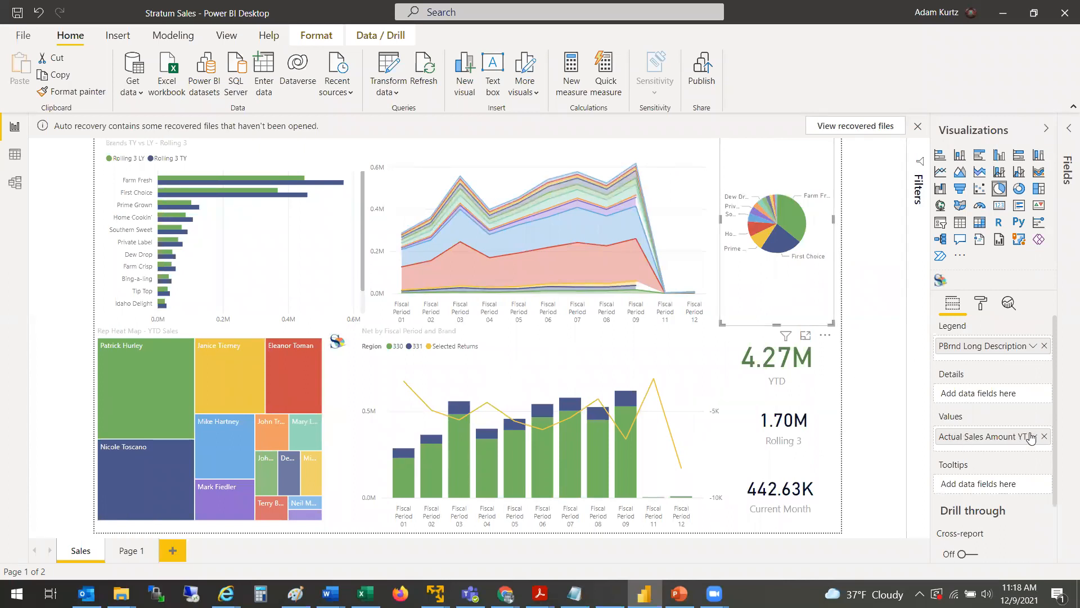
pyautogui.scroll(-3, 1056, 453)
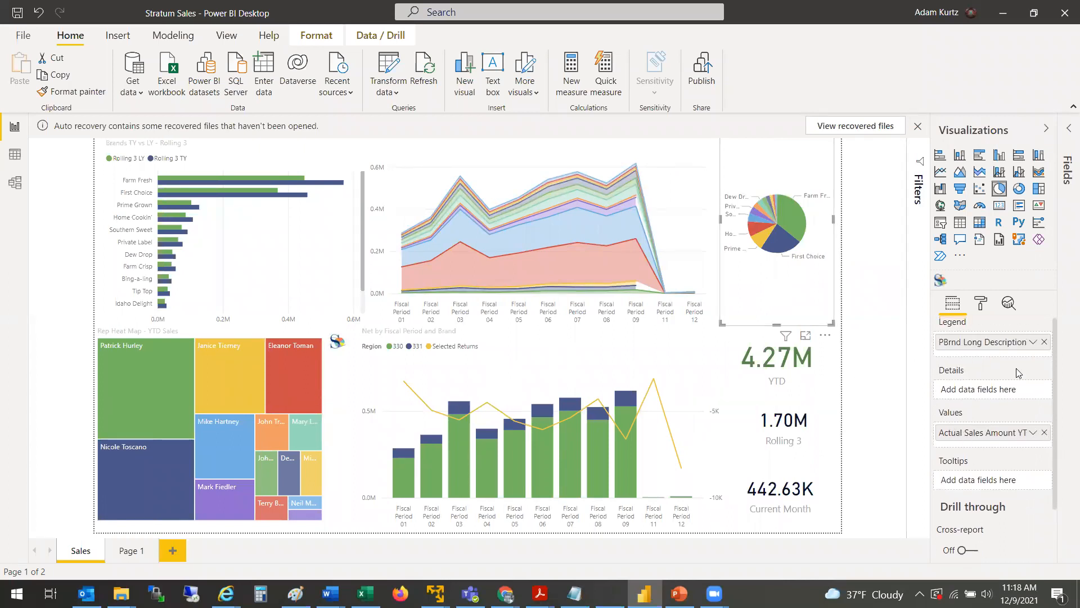
pyautogui.click(980, 304)
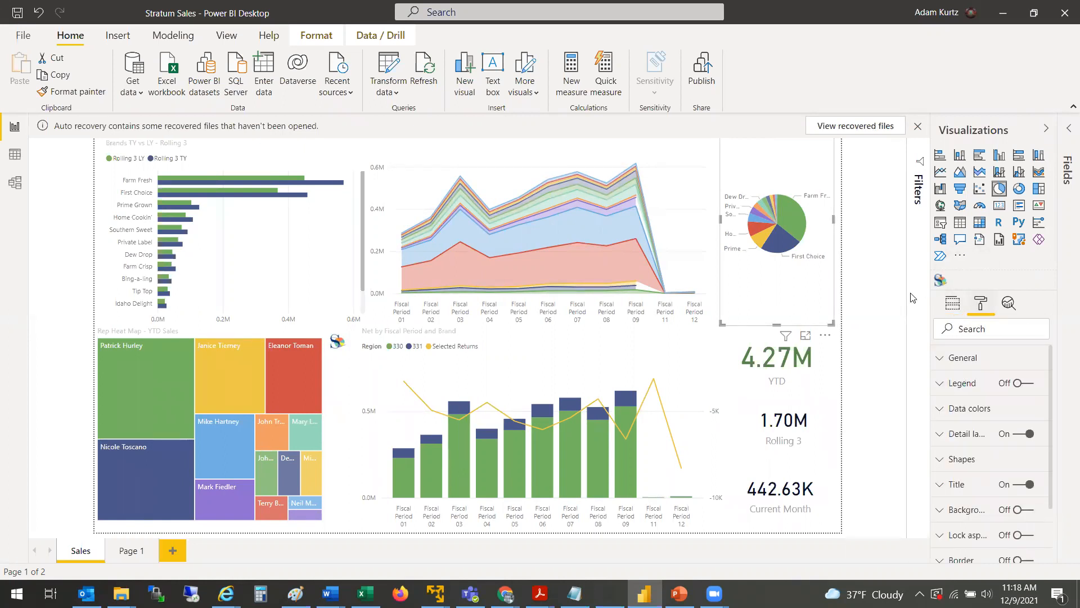
pyautogui.moveTo(912, 297); pyautogui.dragTo(867, 292)
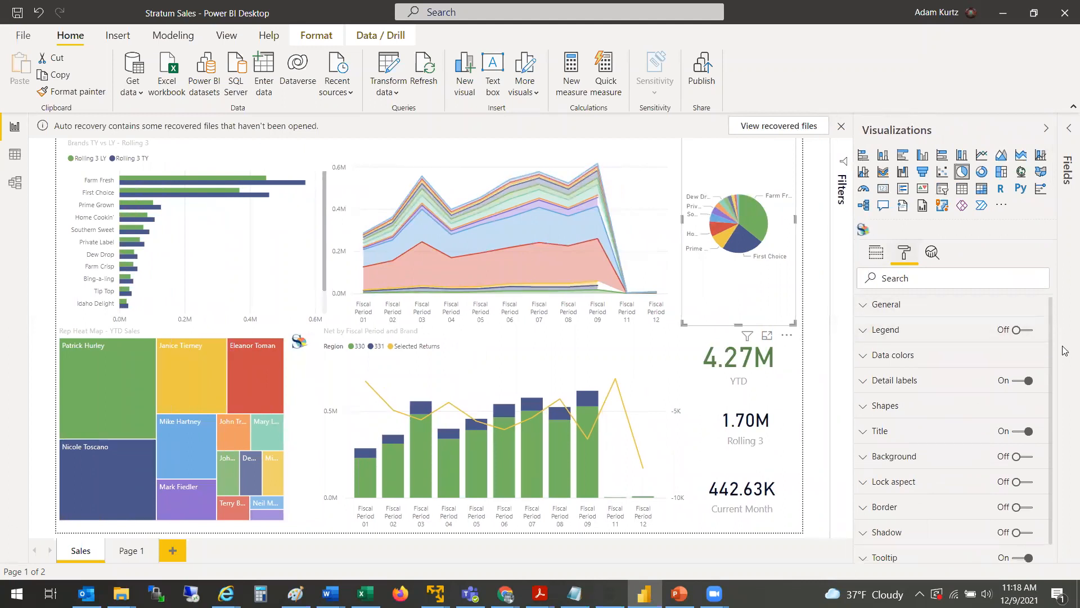
# Step: Dismiss the auto recovery notification bar above the report canvas
pyautogui.scroll(-1, 1065, 353)
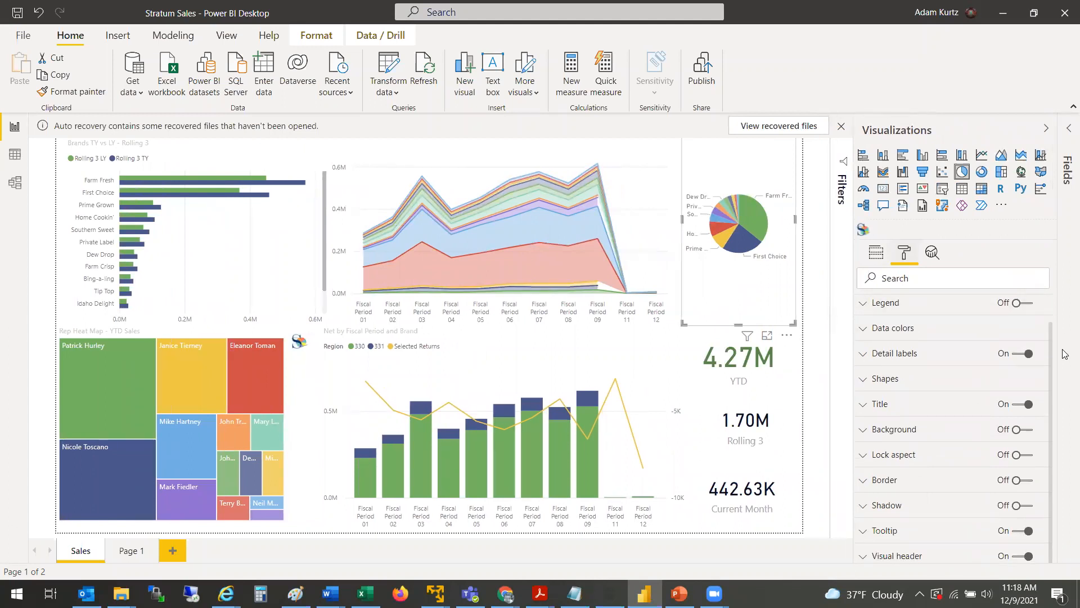
pyautogui.scroll(1, 1065, 352)
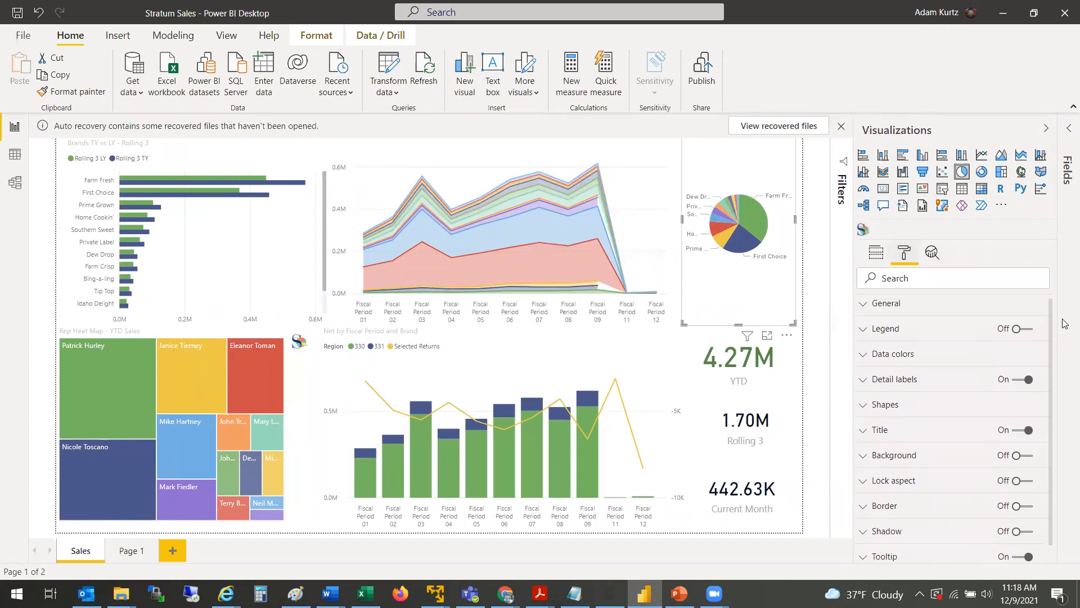
pyautogui.click(893, 423)
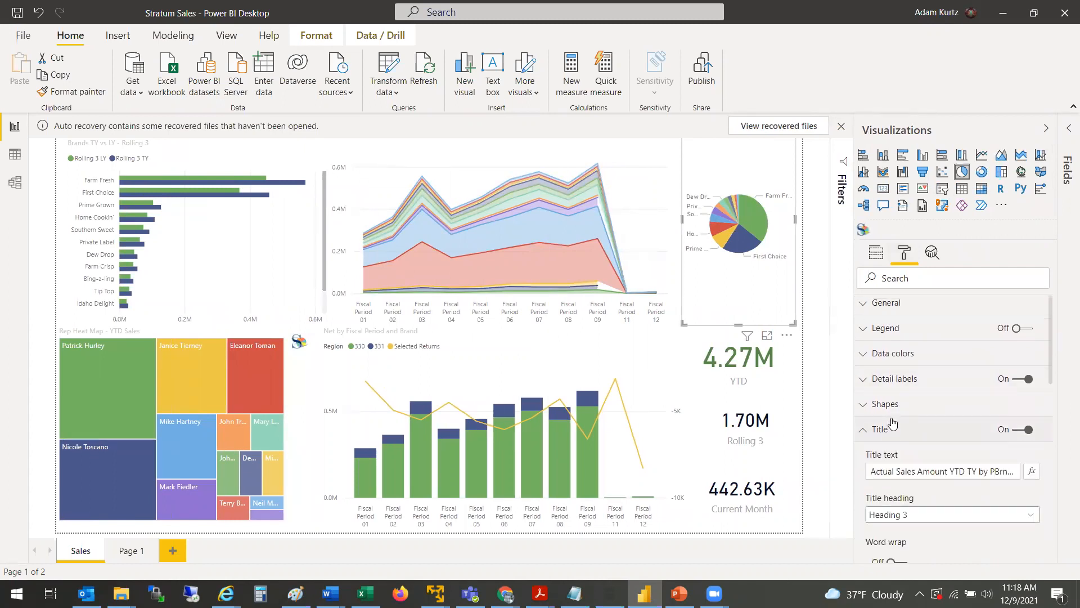
pyautogui.click(893, 423)
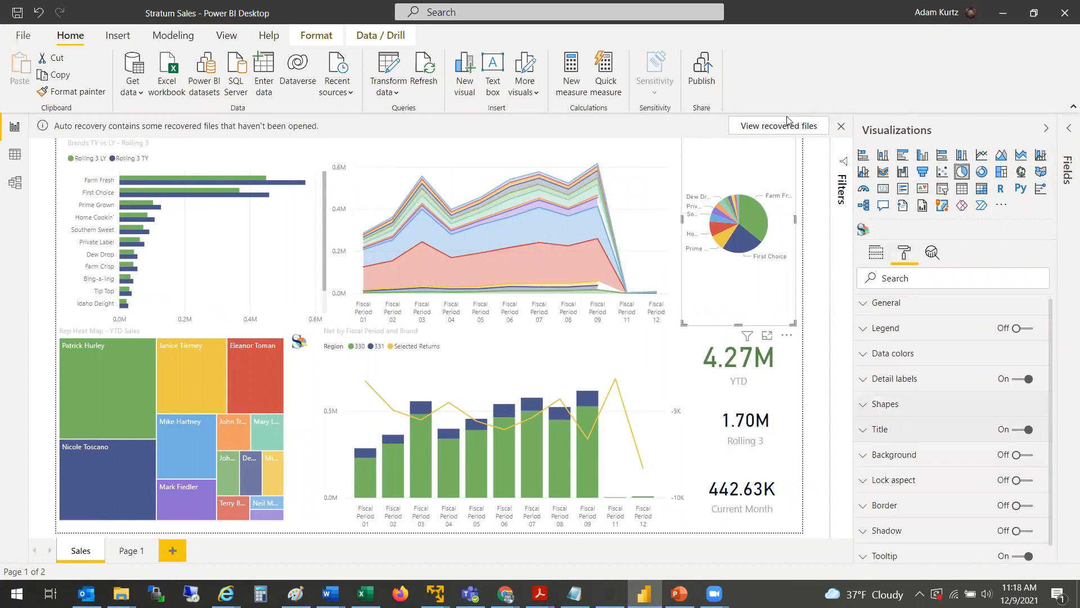
pyautogui.click(842, 127)
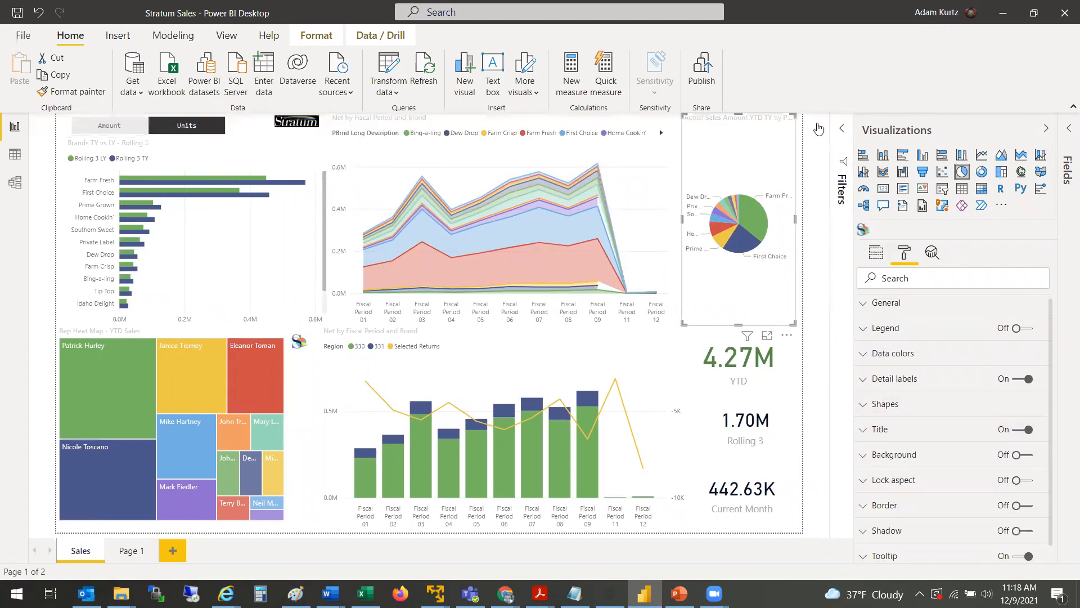
# Step: Set the pie chart's title font color to black
pyautogui.click(863, 432)
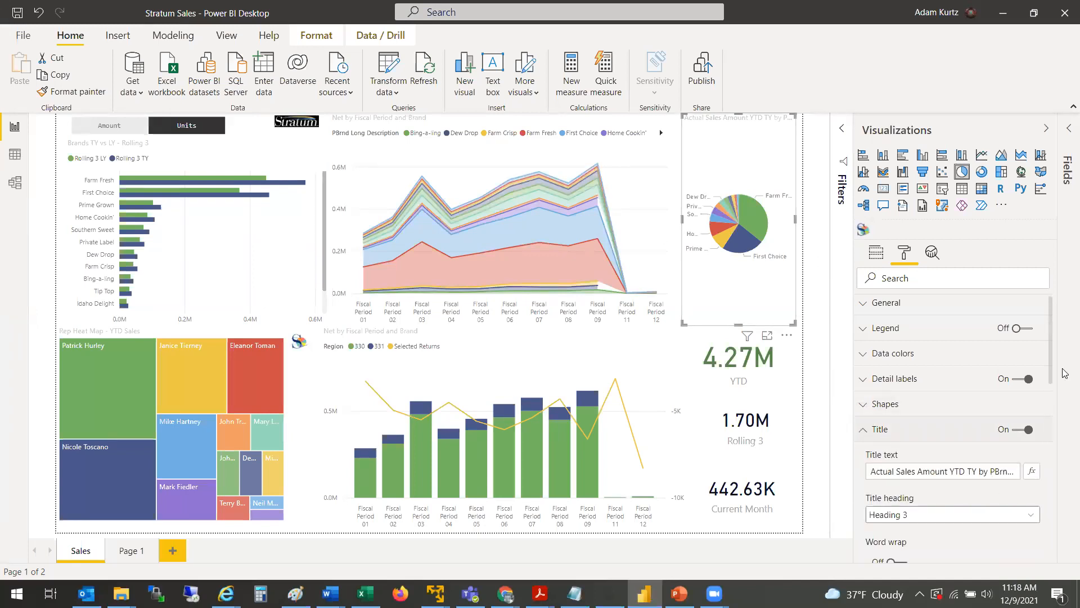
pyautogui.scroll(-3, 1052, 360)
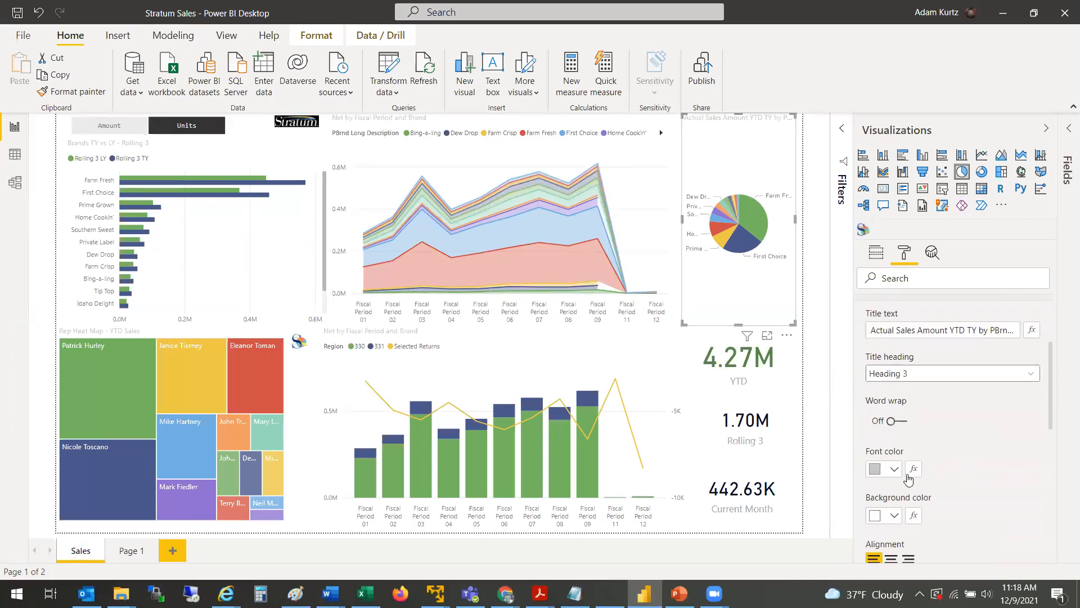
pyautogui.click(897, 470)
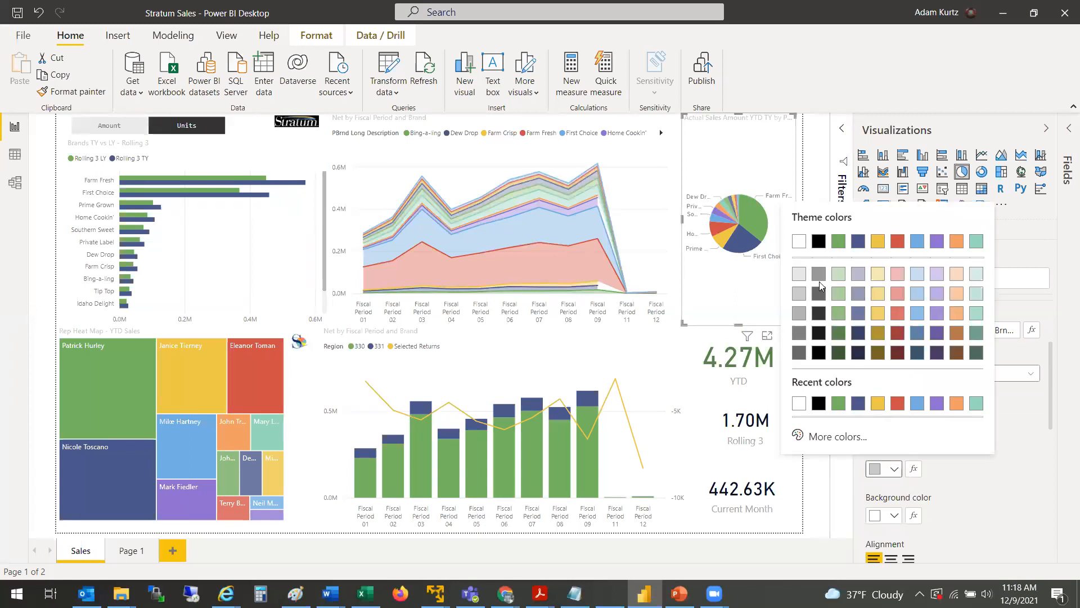
pyautogui.press('Escape')
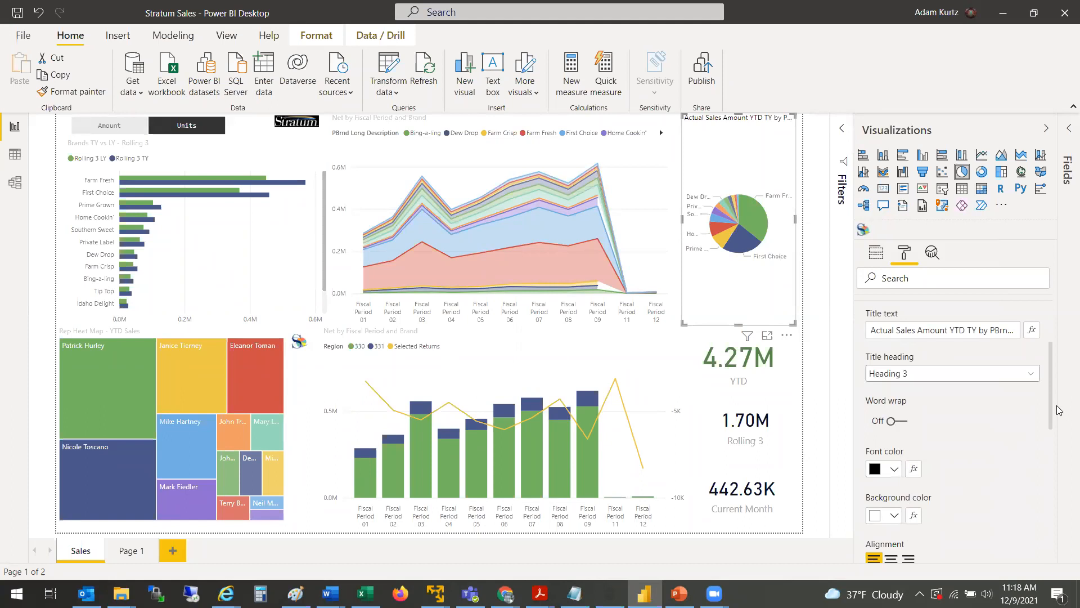
# Step: Increase the pie chart's title text size to 13 pt
pyautogui.moveTo(1051, 411); pyautogui.dragTo(1061, 450)
pyautogui.click(904, 478)
pyautogui.click(903, 477)
pyautogui.click(904, 477)
pyautogui.click(904, 478)
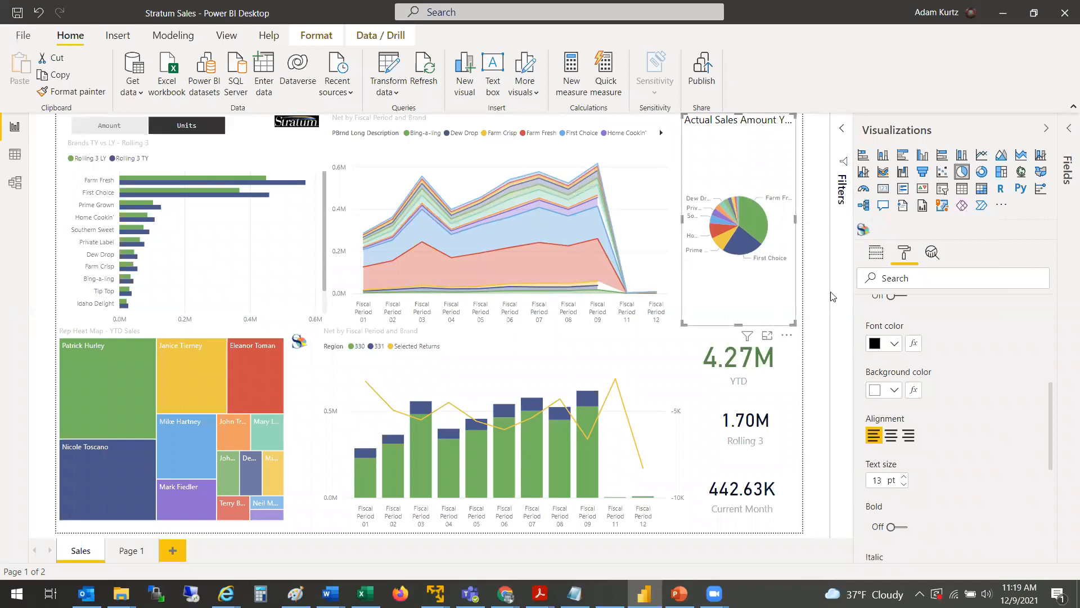
# Step: Shorten the pie chart's title text to "Actual Sales Amount YTD"
pyautogui.moveTo(1050, 420); pyautogui.dragTo(1054, 360)
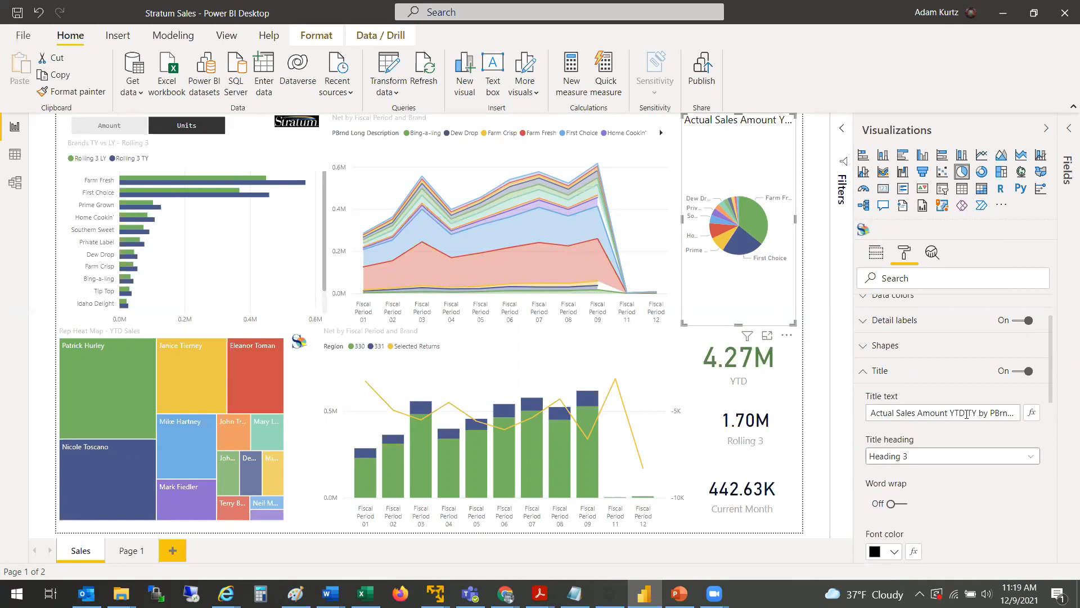
pyautogui.moveTo(967, 414); pyautogui.dragTo(1055, 425)
pyautogui.press('BackSpace')
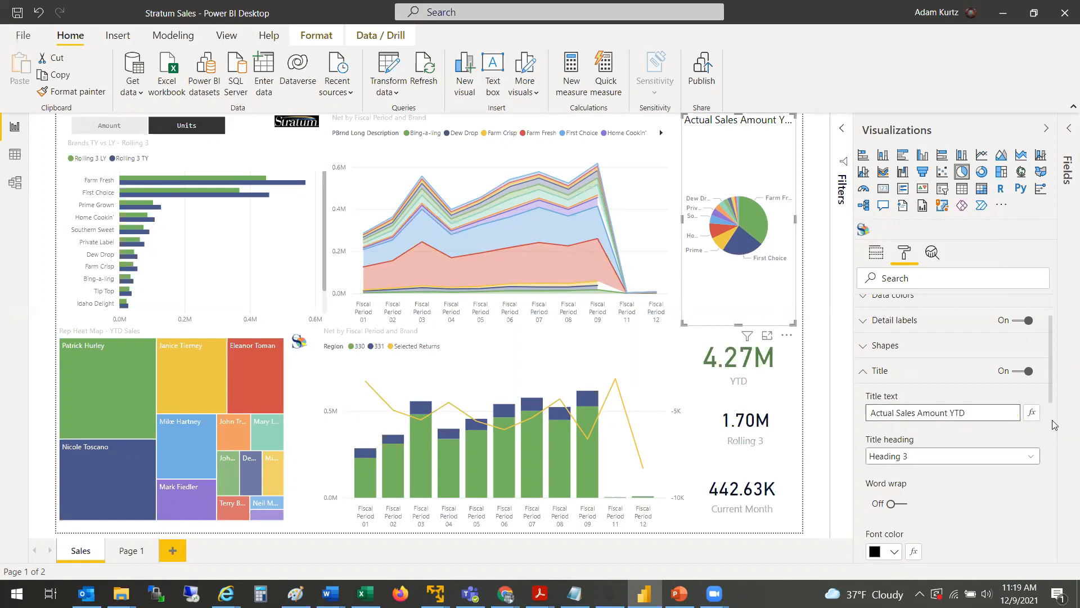
pyautogui.click(994, 522)
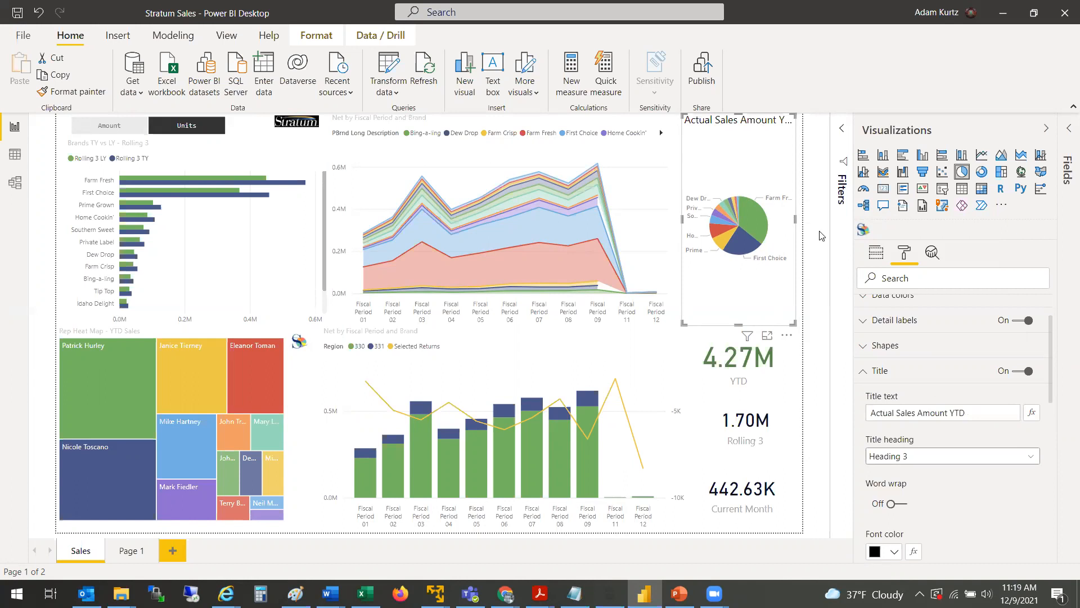
# Step: Widen the pie chart leftward and narrow the stacked area chart to fit beside it
pyautogui.moveTo(681, 220); pyautogui.dragTo(668, 229)
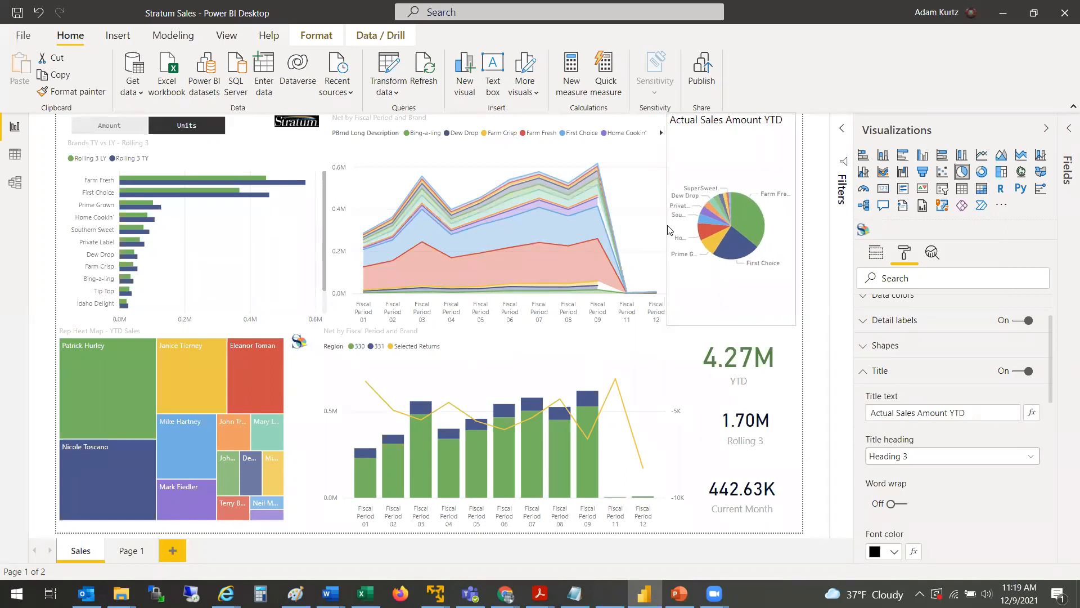
pyautogui.click(660, 223)
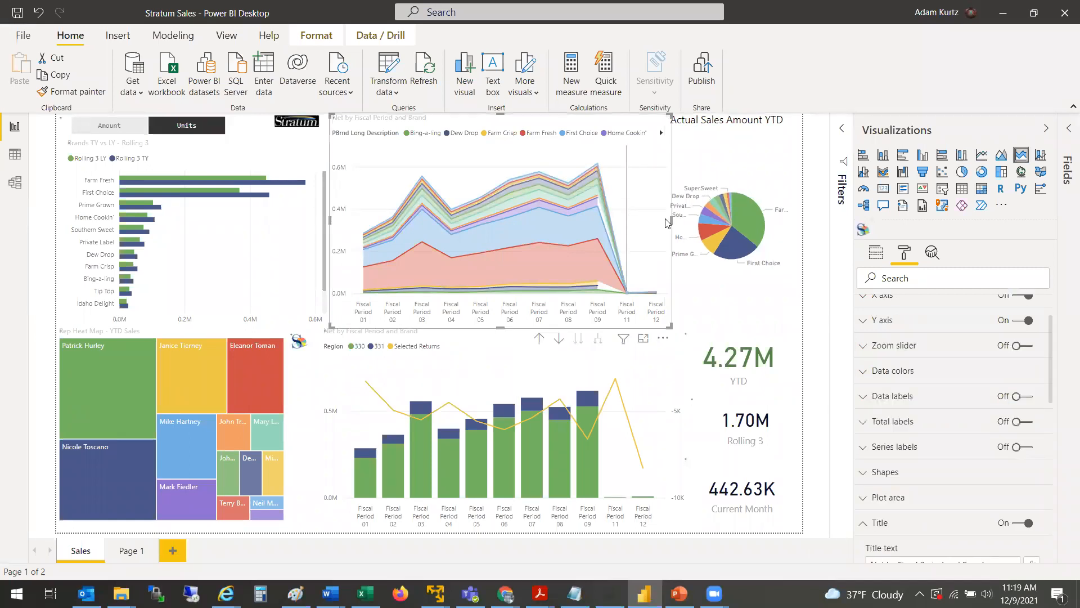
pyautogui.moveTo(670, 219); pyautogui.dragTo(662, 225)
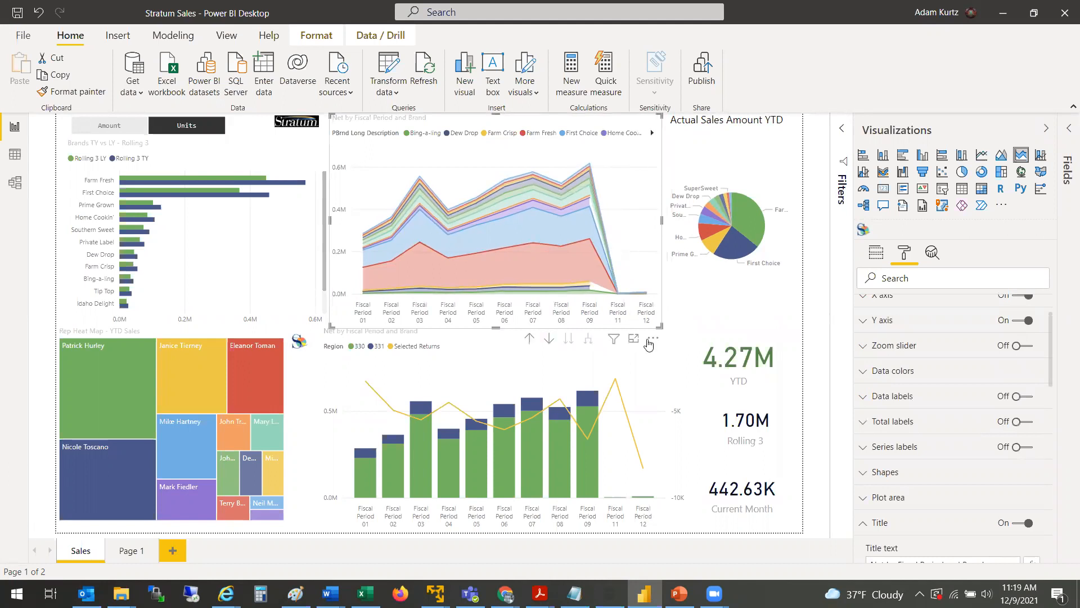
pyautogui.click(732, 158)
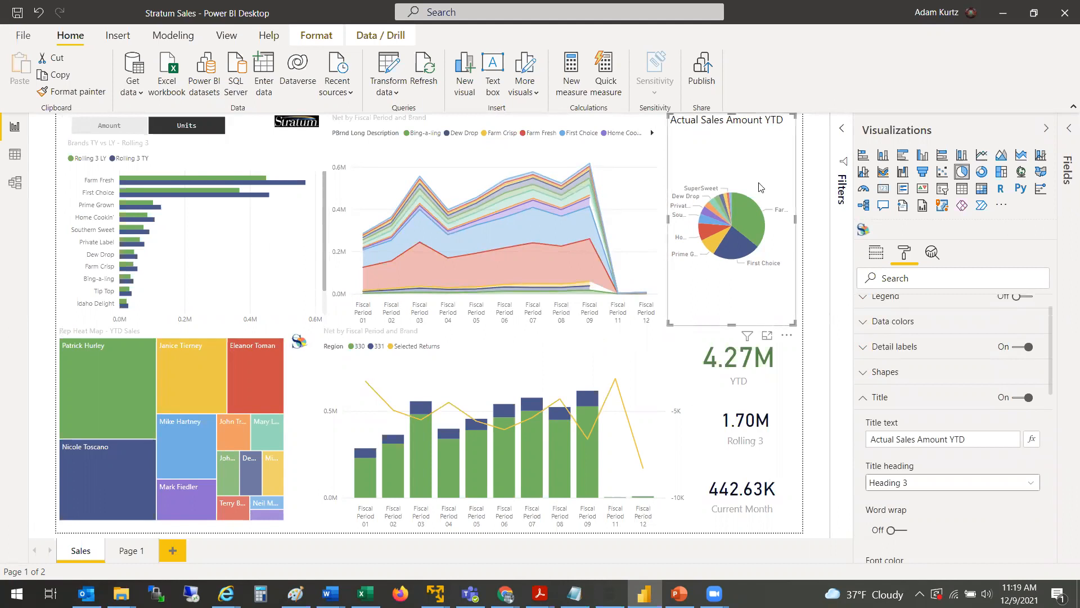
# Step: Cross-highlight the report from a Fiscal Period 09 data point in the period bar and line chart and clear it
pyautogui.click(634, 367)
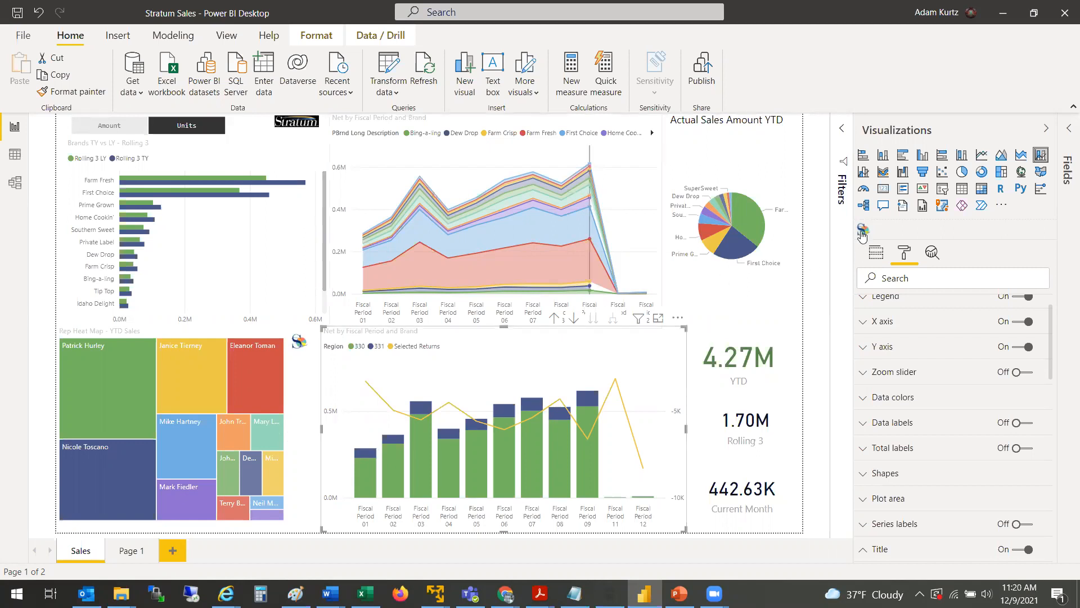
pyautogui.press('Tab')
pyautogui.press('Return')
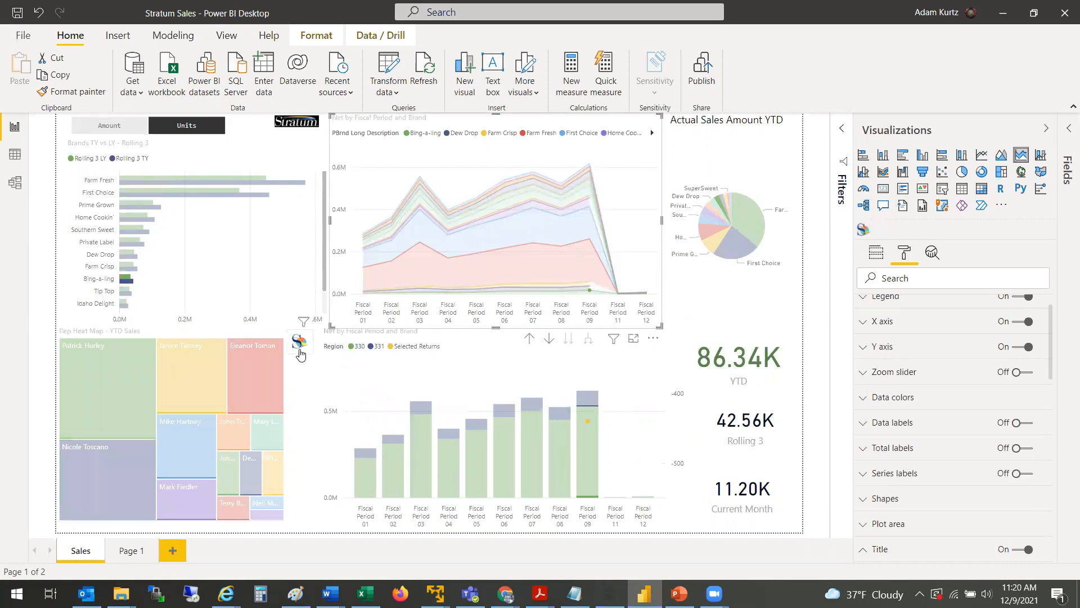
pyautogui.click(260, 274)
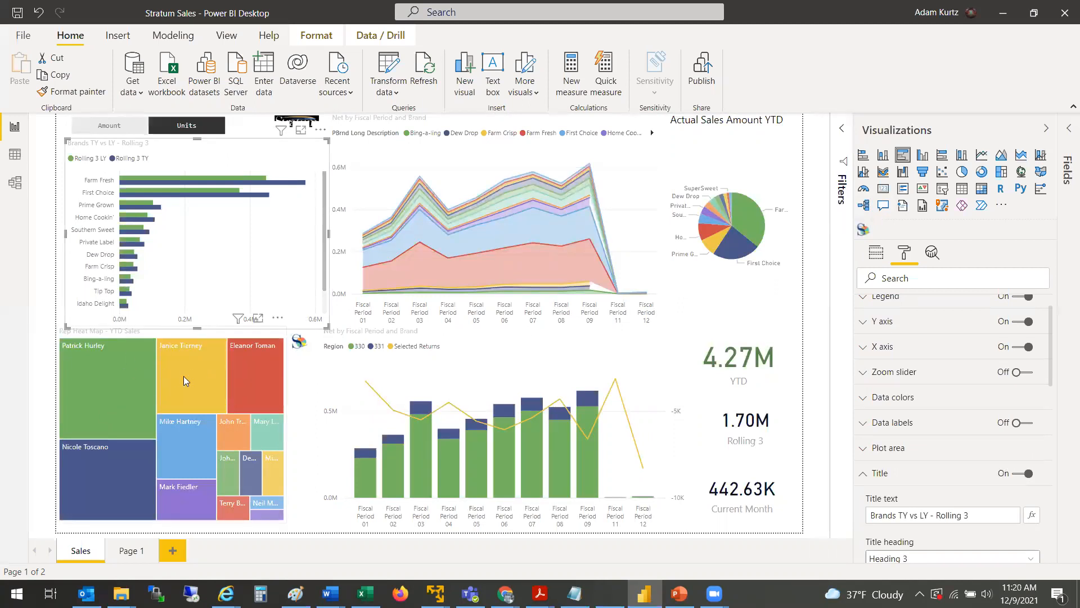
# Step: Cross-filter the report by the largest sales rep tile in the rep heat map
pyautogui.click(121, 371)
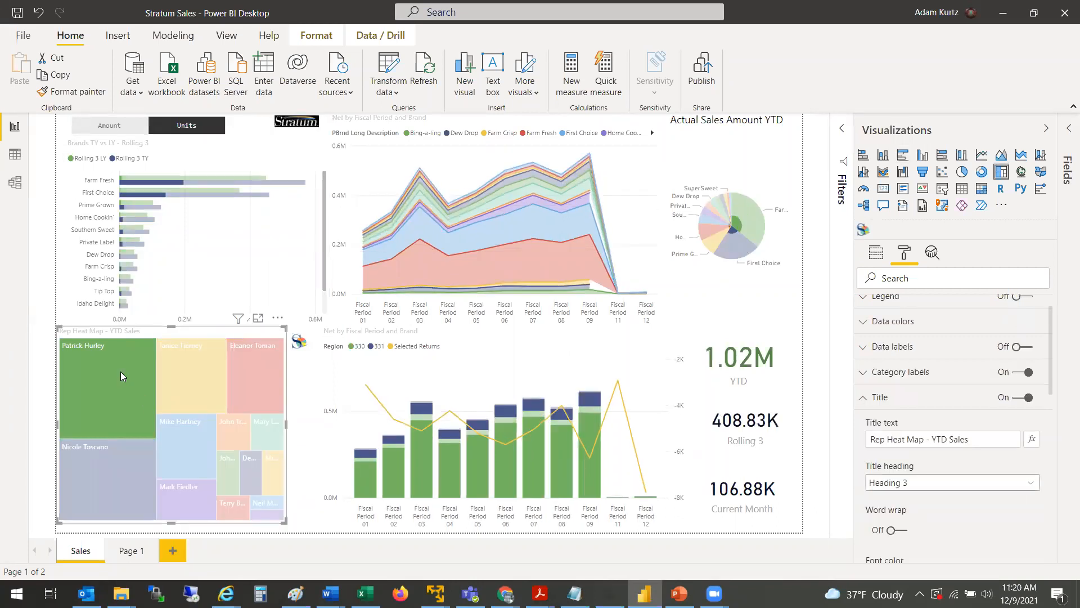
pyautogui.click(121, 371)
pyautogui.click(120, 379)
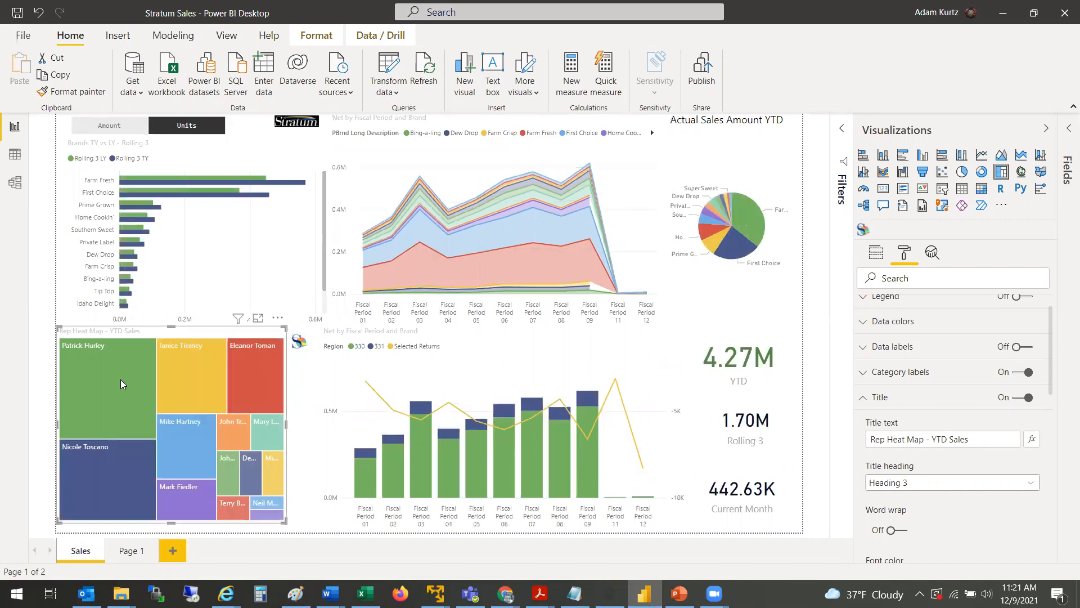
pyautogui.click(120, 379)
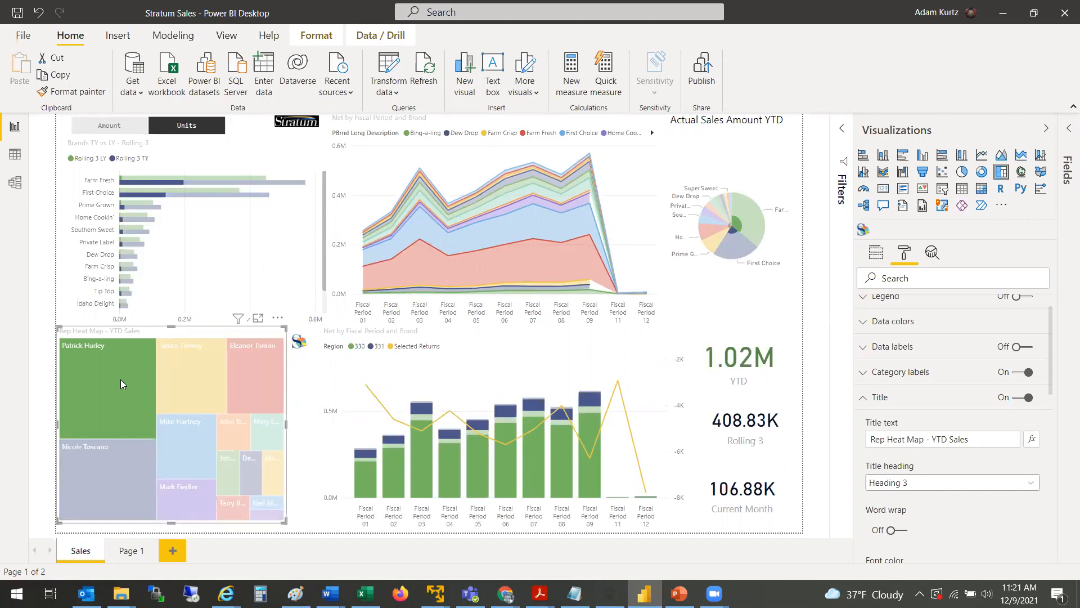
# Step: Open the linked Stratum view in the browser from the Stratum visual for the selected rep
pyautogui.click(300, 341)
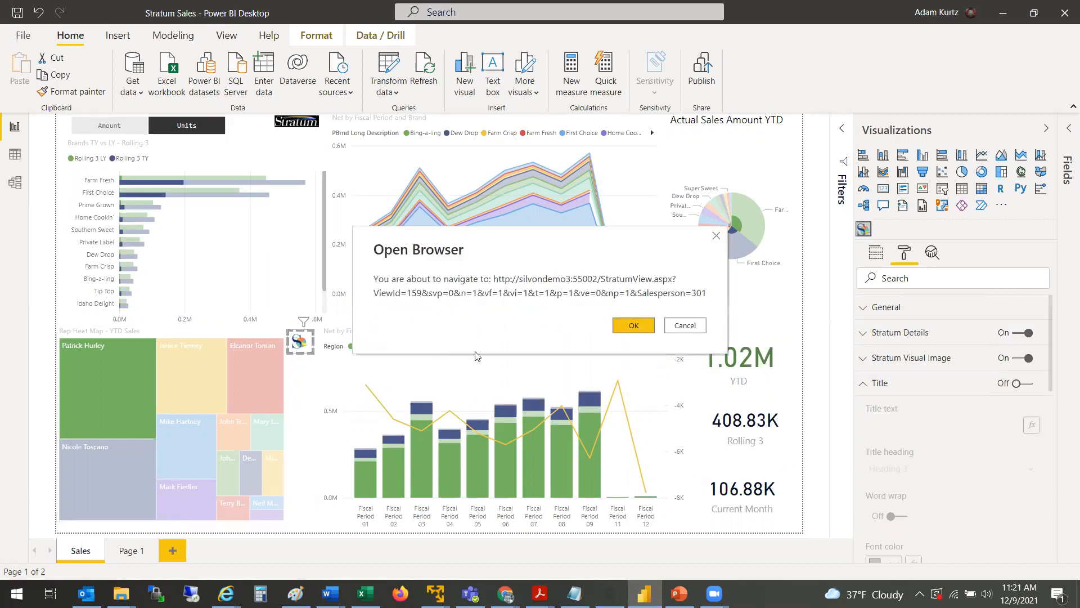
pyautogui.click(614, 329)
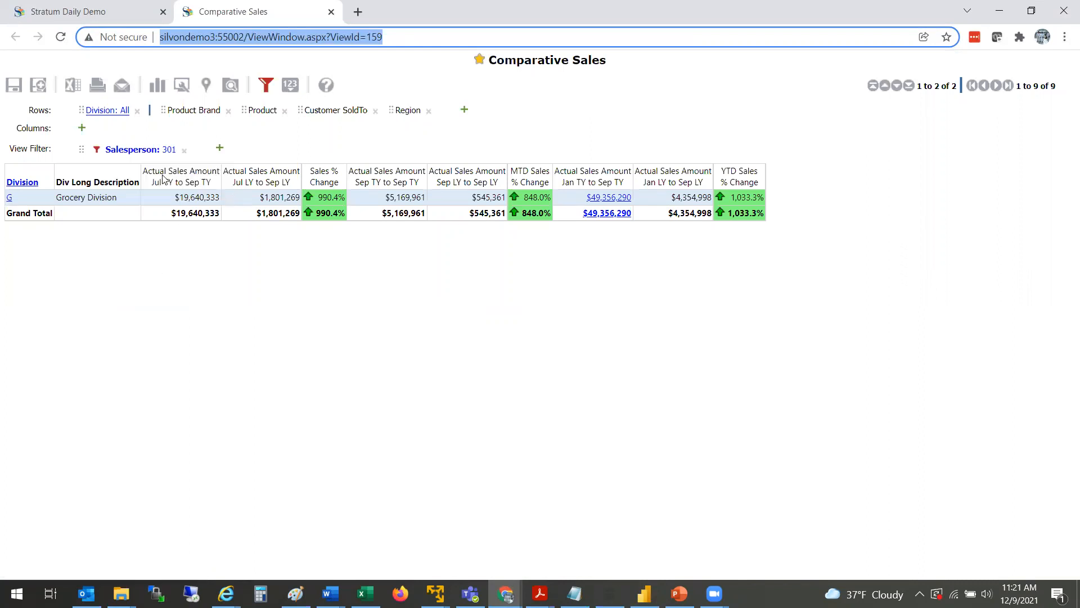
# Step: Add Customer SoldTo to the rows and drill down into Product Brand in the Comparative Sales view
pyautogui.moveTo(328, 110); pyautogui.dragTo(17, 185)
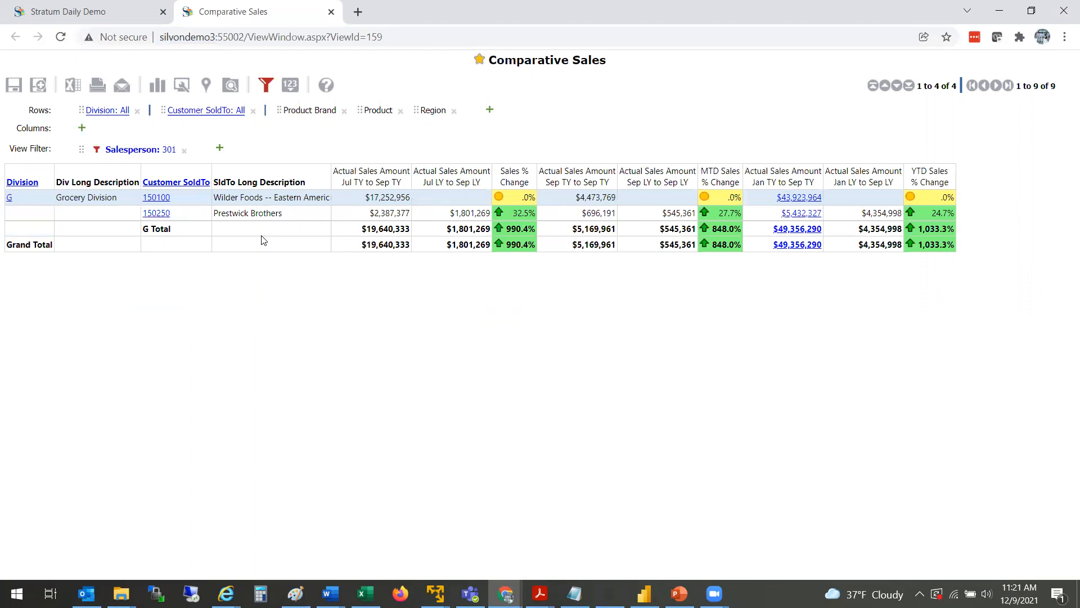
pyautogui.click(200, 184)
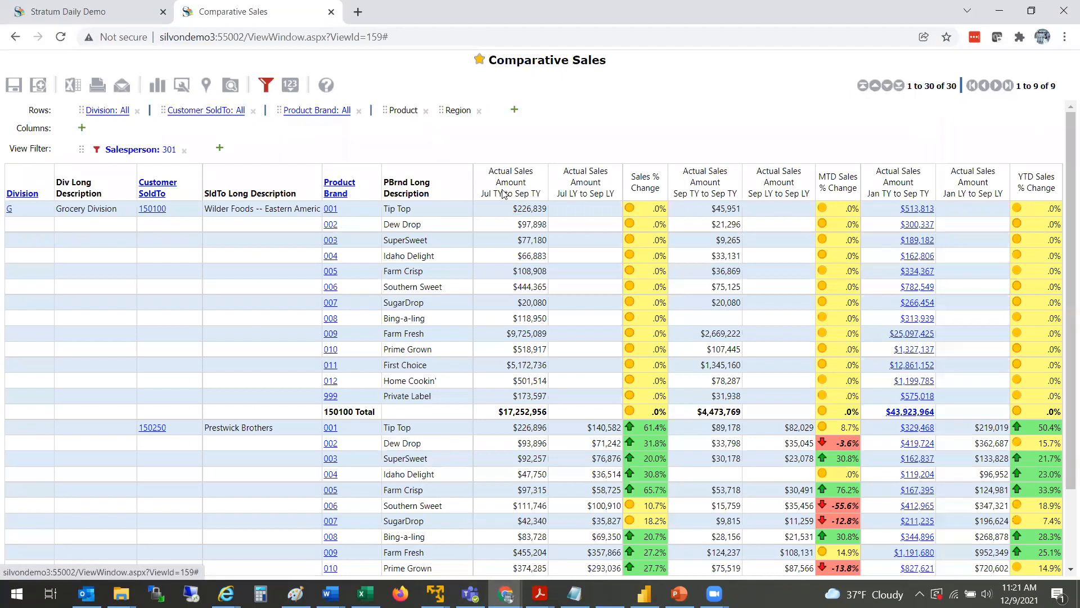
# Step: Sort the view descending by Actual Sales Amount Jul TY to Sep TY
pyautogui.rightClick(502, 192)
pyautogui.moveTo(484, 303)
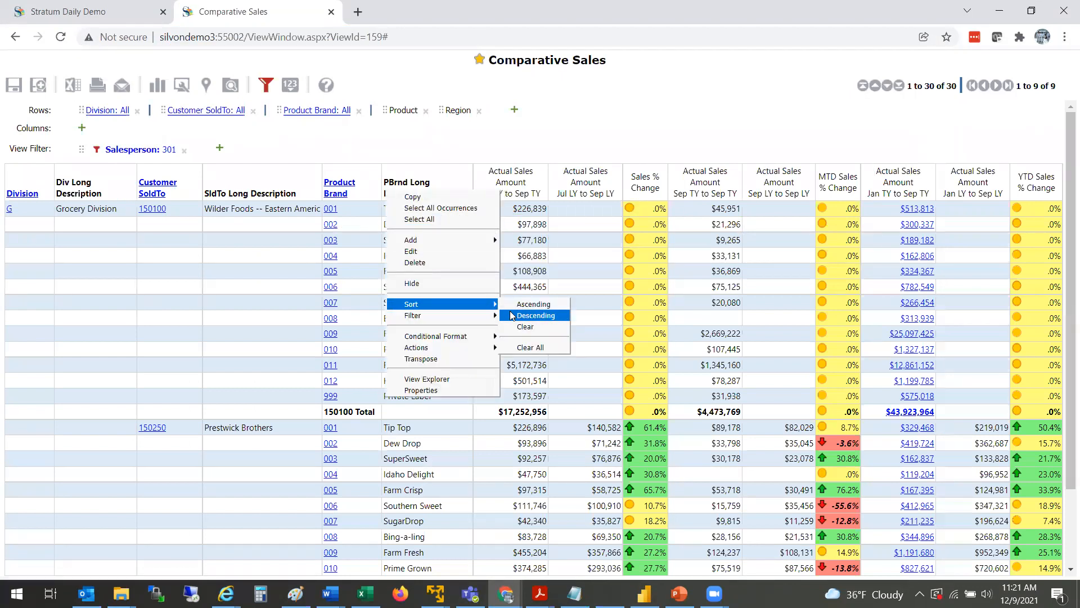
pyautogui.click(529, 314)
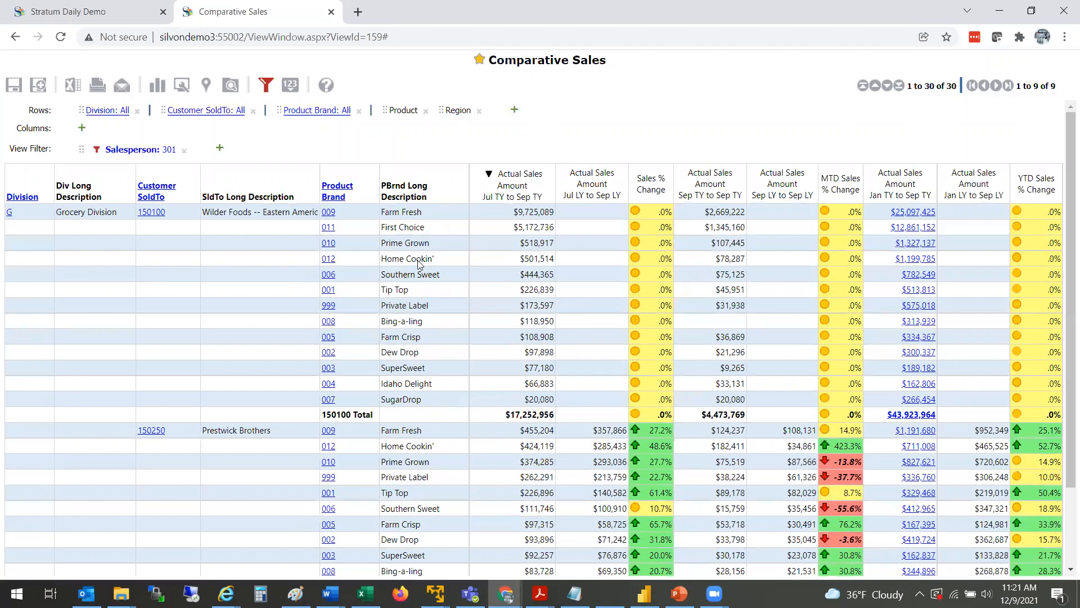
# Step: Select the two largest Actual Sales Amount Jul TY to Sep TY values for the first customer in the Comparative Sales view
pyautogui.click(447, 208)
pyautogui.click(450, 232)
pyautogui.moveTo(510, 219); pyautogui.dragTo(529, 235)
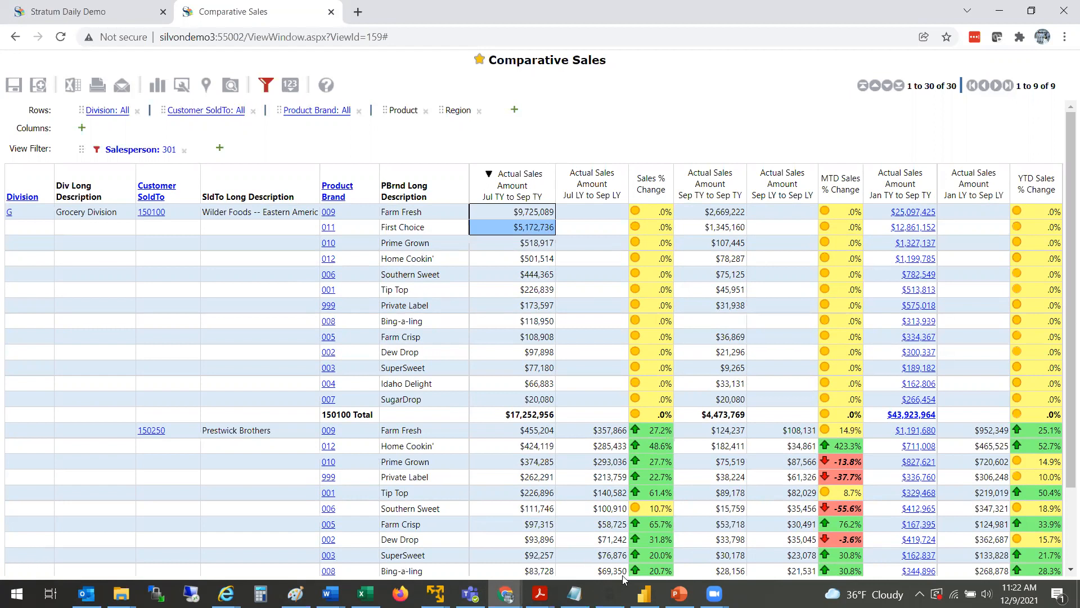
# Step: Switch to Excel and open the Stratum Excel Connector's Get Stratum Data pane
pyautogui.click(644, 593)
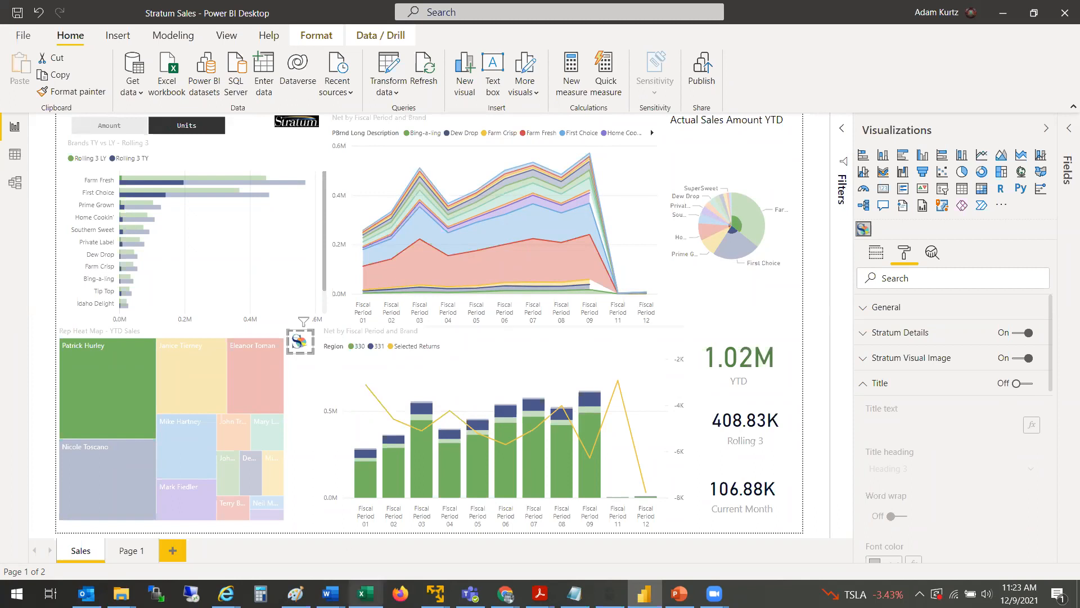
pyautogui.click(365, 593)
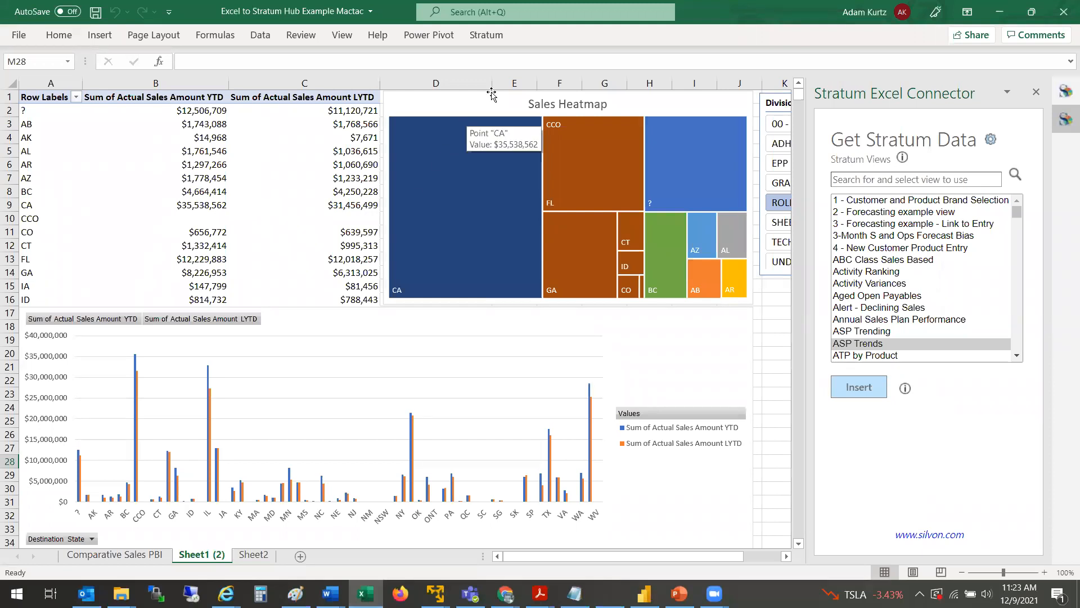
pyautogui.click(498, 35)
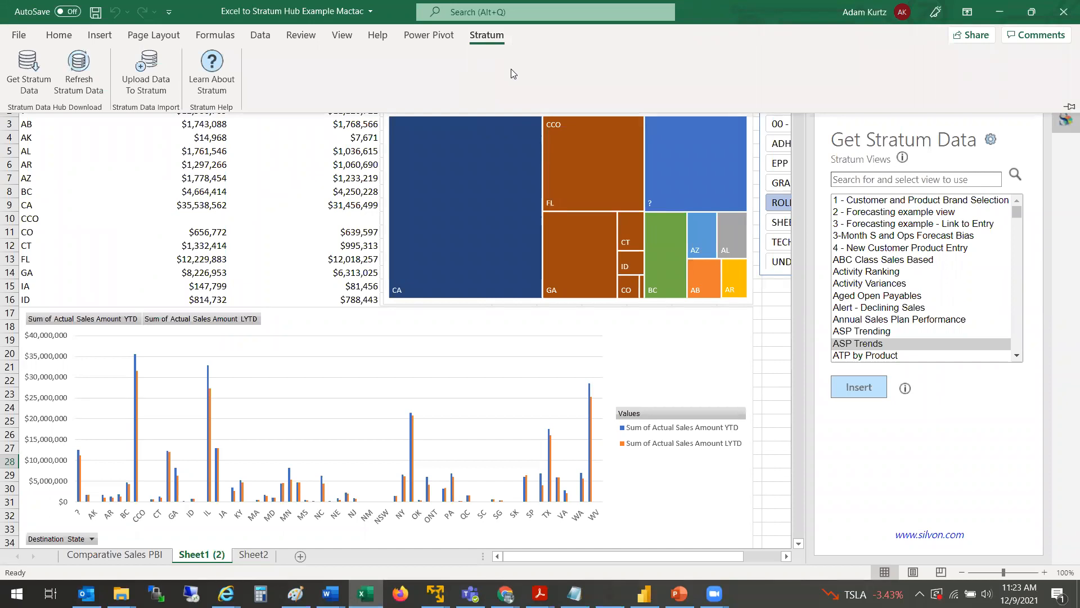
pyautogui.click(29, 70)
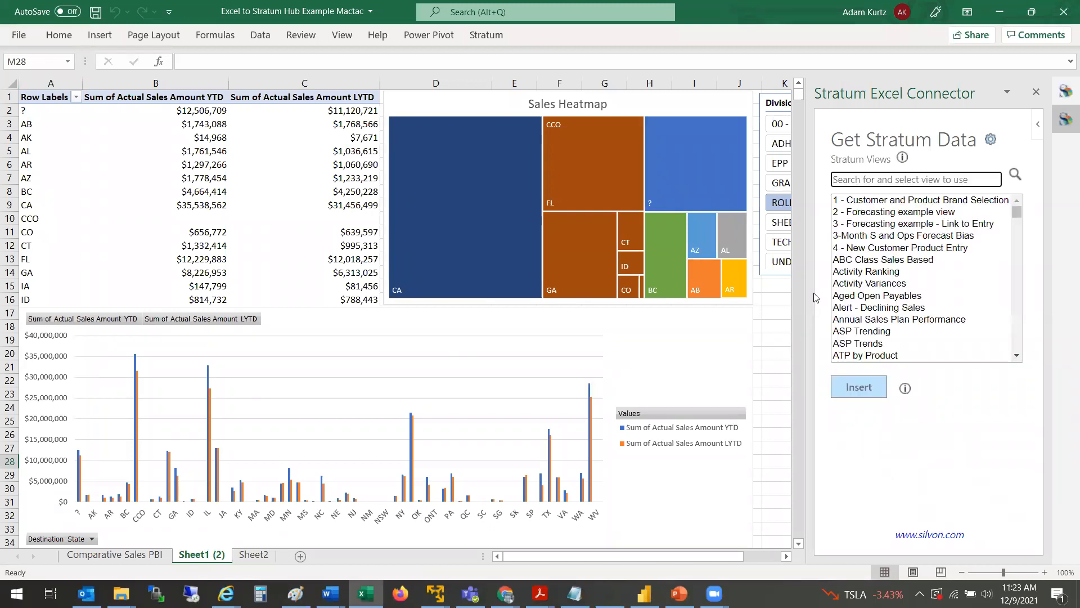
# Step: Search the Stratum views for pbi and insert the Comparative Sales PBI view into Sheet2
pyautogui.click(876, 186)
pyautogui.write('pbi')
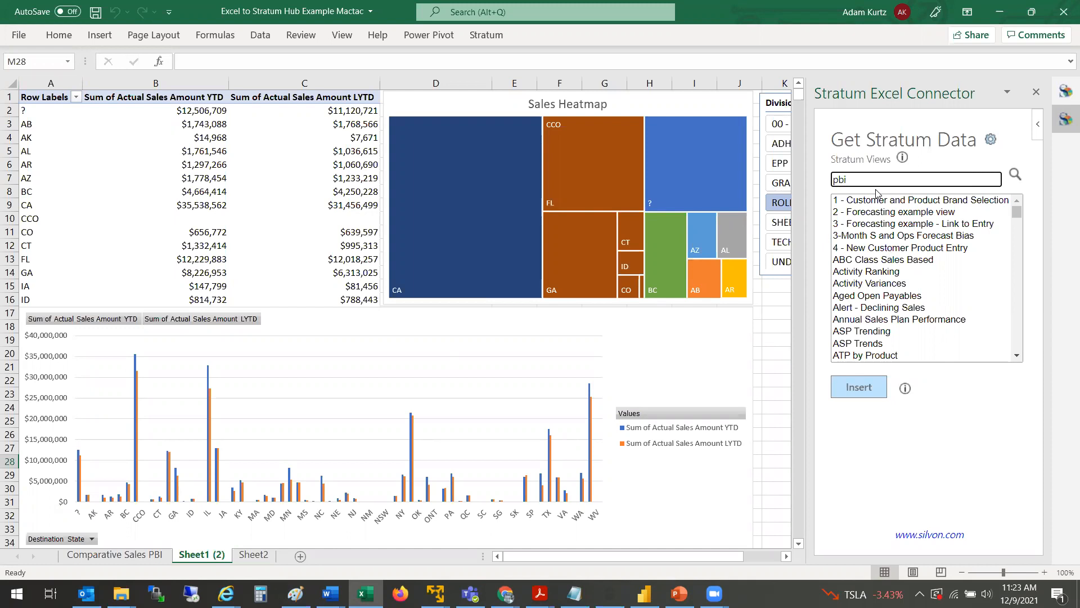
pyautogui.click(1020, 178)
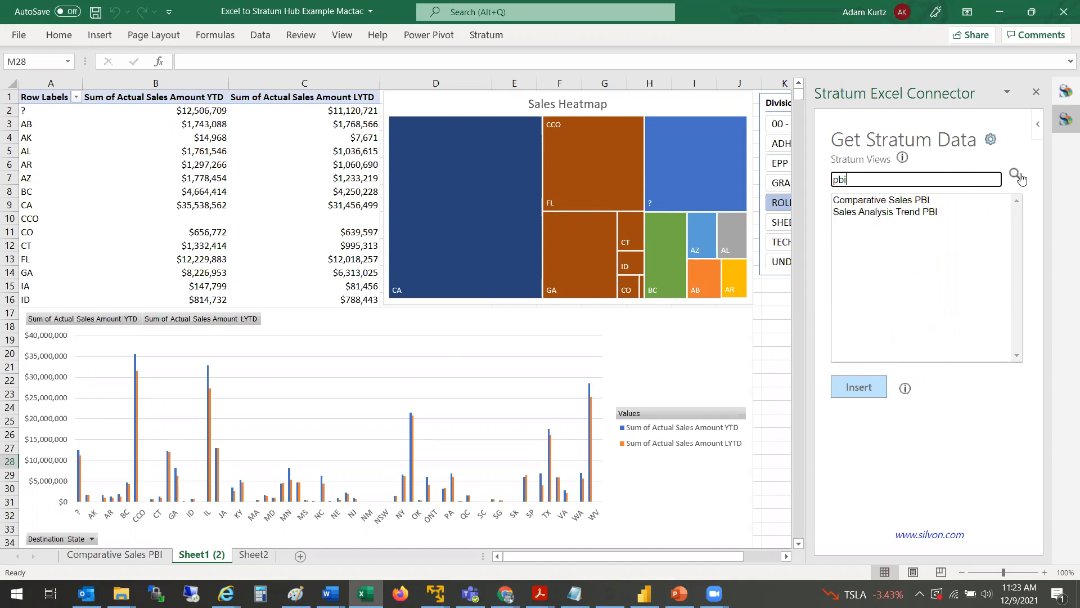
pyautogui.click(898, 214)
pyautogui.click(882, 202)
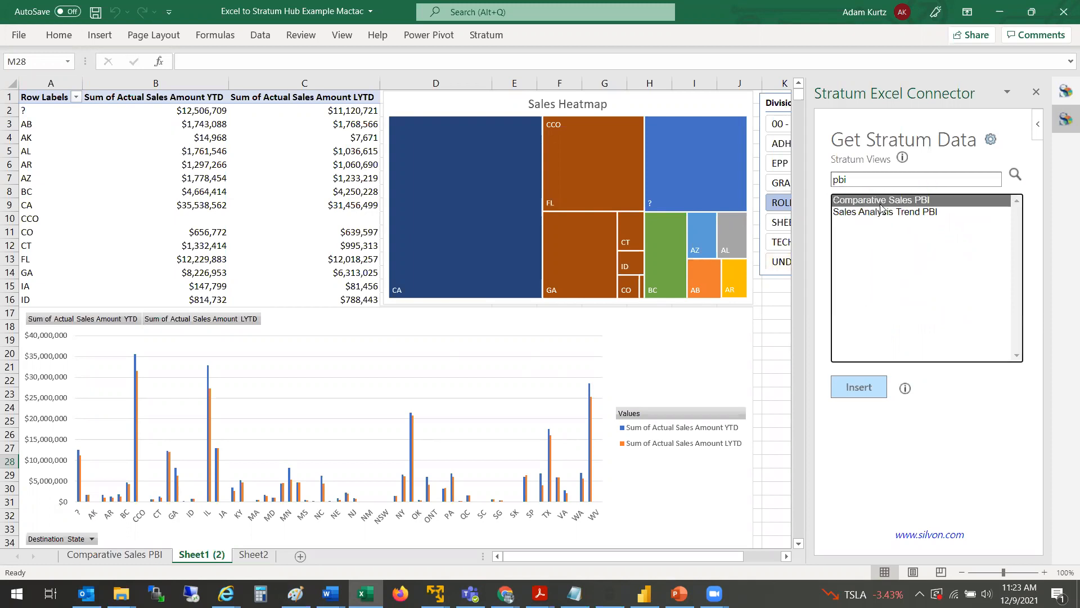
pyautogui.click(262, 559)
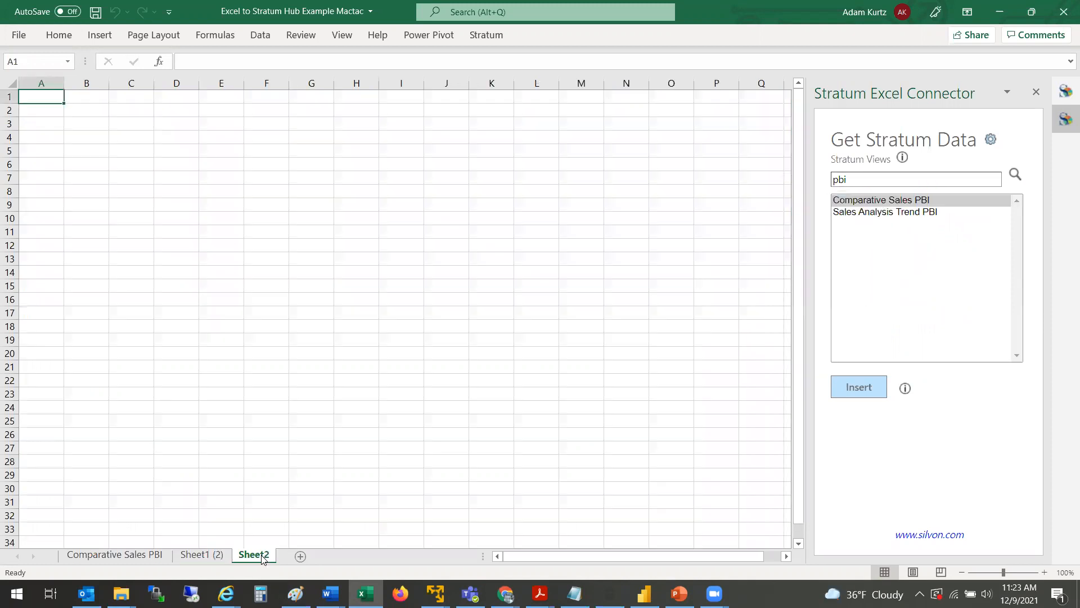
pyautogui.click(859, 388)
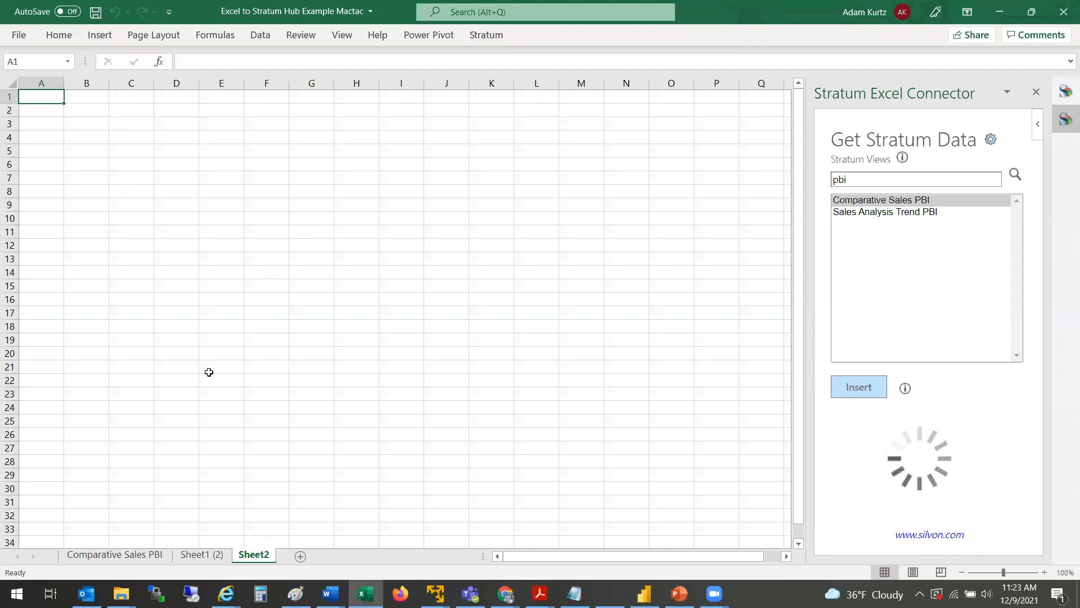
# Step: Examine the Comparative Sales PBI data table, scrolling across its columns, then return to Sheet1 (2)
pyautogui.click(159, 552)
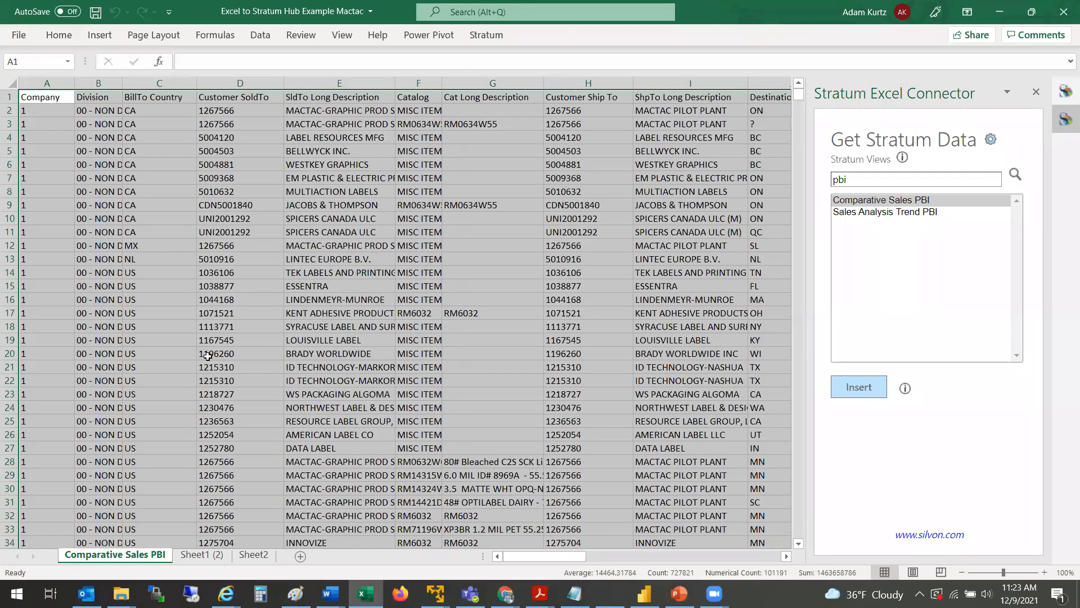
pyautogui.click(208, 356)
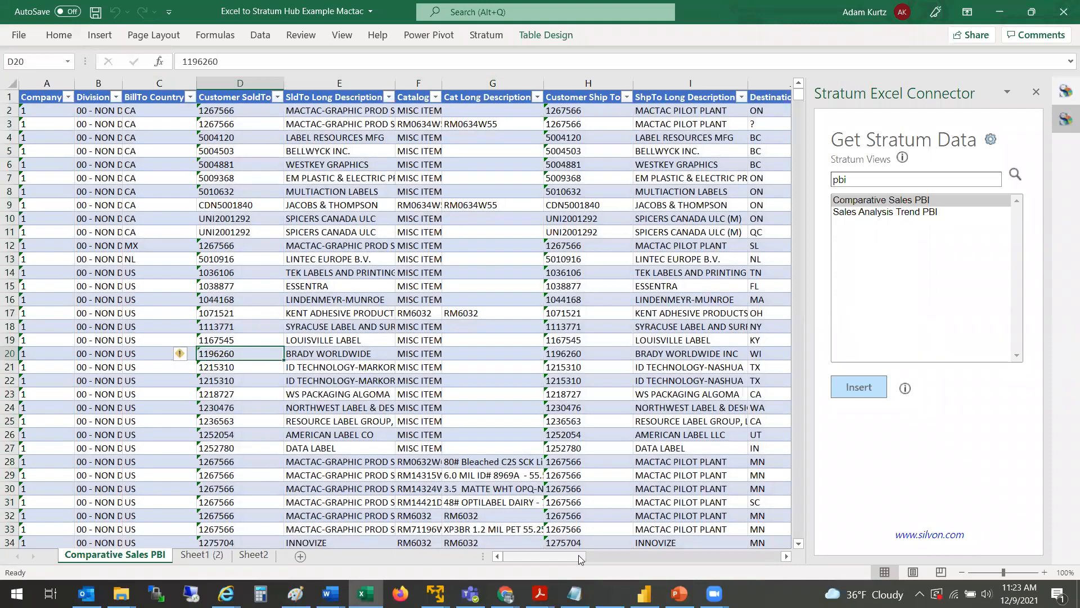
pyautogui.moveTo(581, 559); pyautogui.dragTo(587, 564)
pyautogui.moveTo(676, 564); pyautogui.dragTo(548, 563)
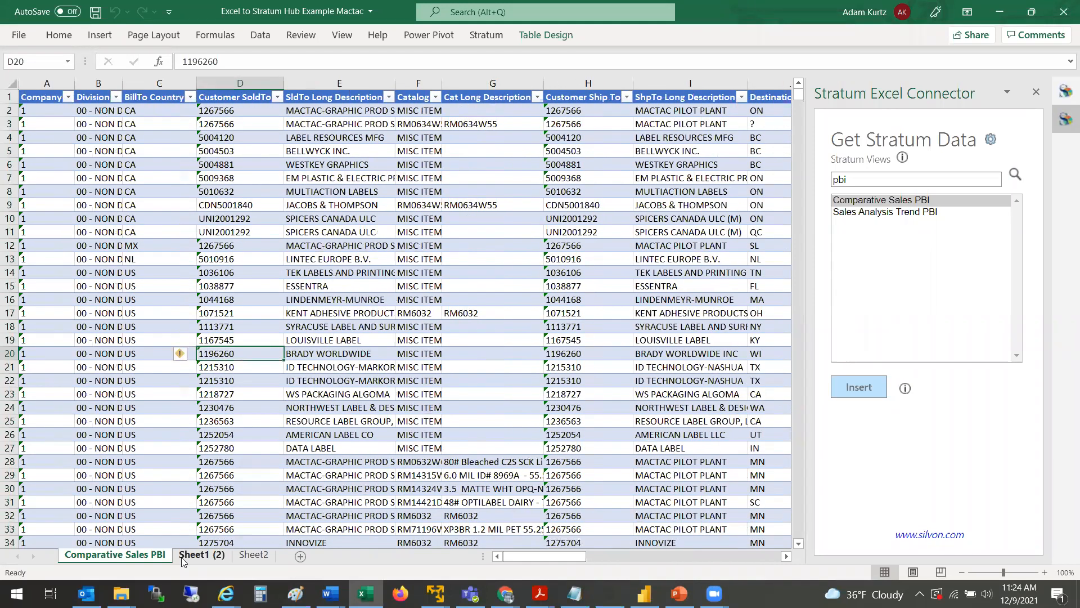
pyautogui.click(201, 555)
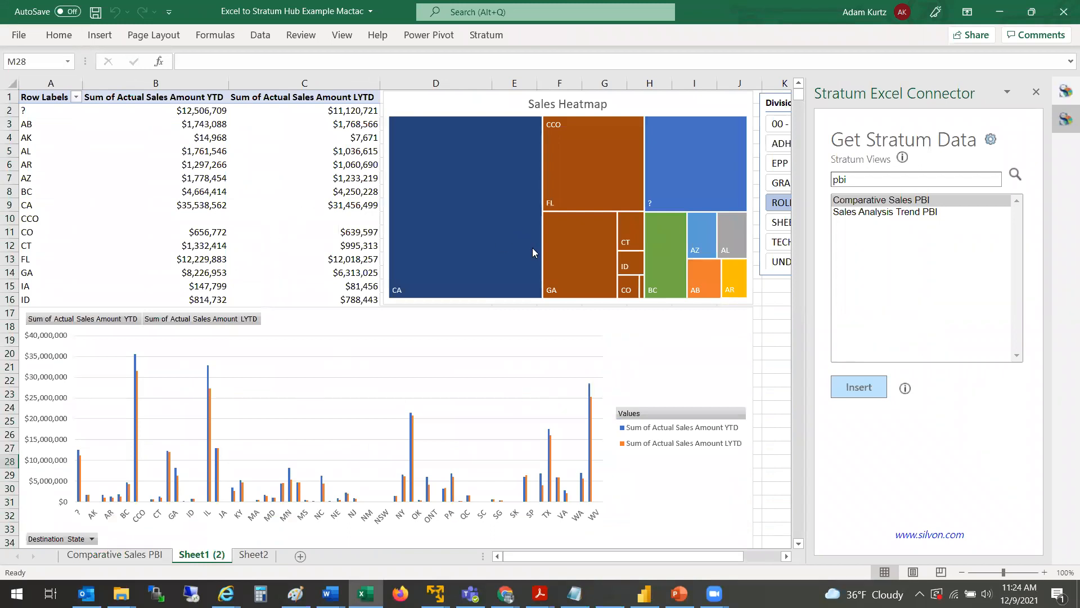
# Step: Filter the Sheet1 (2) pivot table, heatmap and chart to the GRAPHICS division with the Division slicer
pyautogui.moveTo(588, 264)
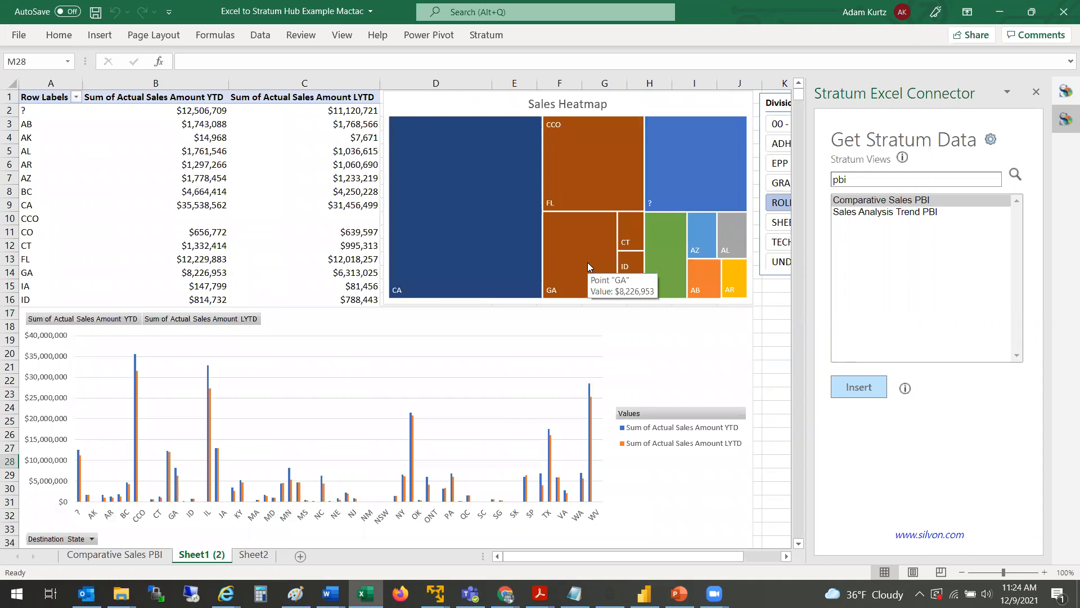
pyautogui.moveTo(497, 254)
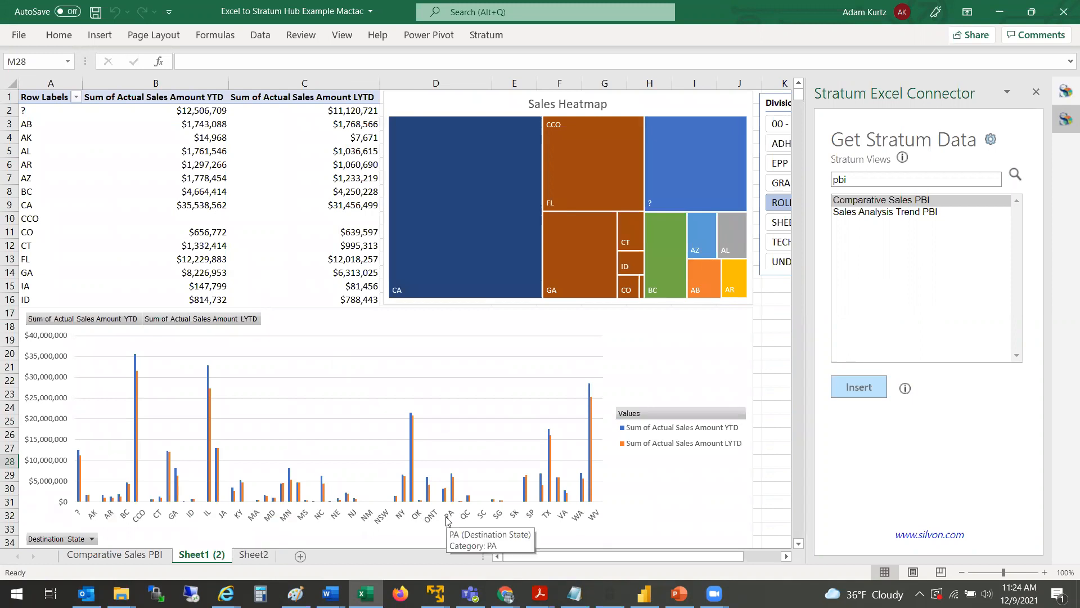
pyautogui.moveTo(512, 557); pyautogui.dragTo(611, 556)
pyautogui.click(624, 145)
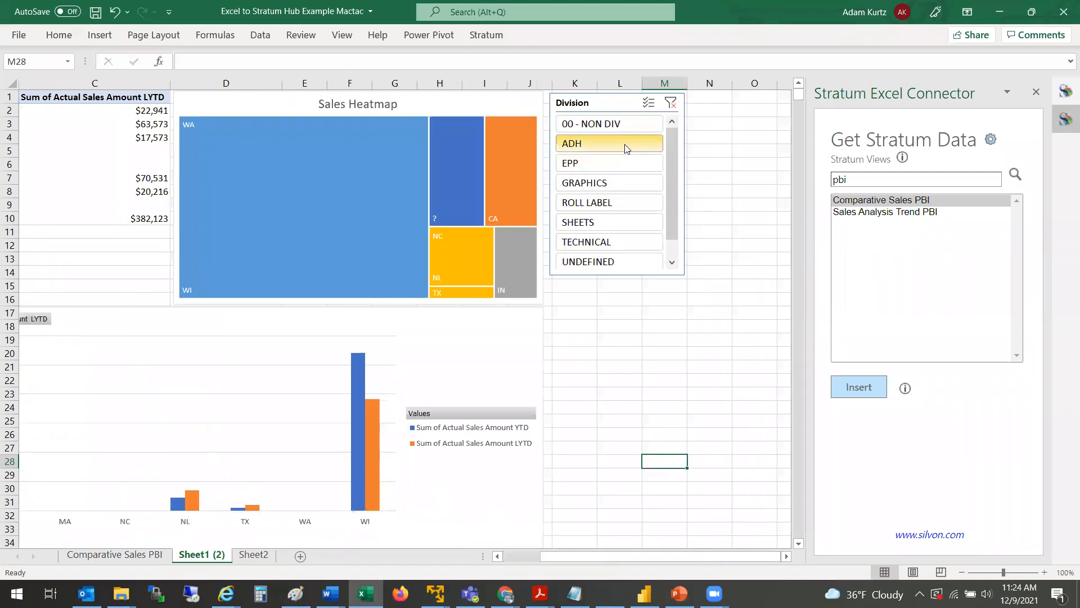
pyautogui.click(588, 183)
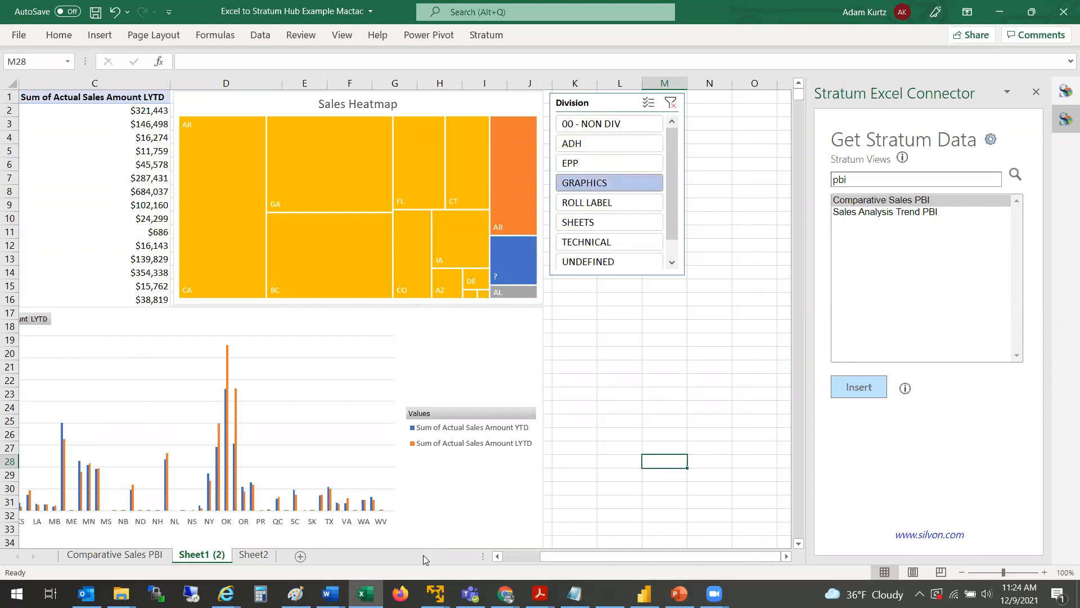
pyautogui.click(526, 558)
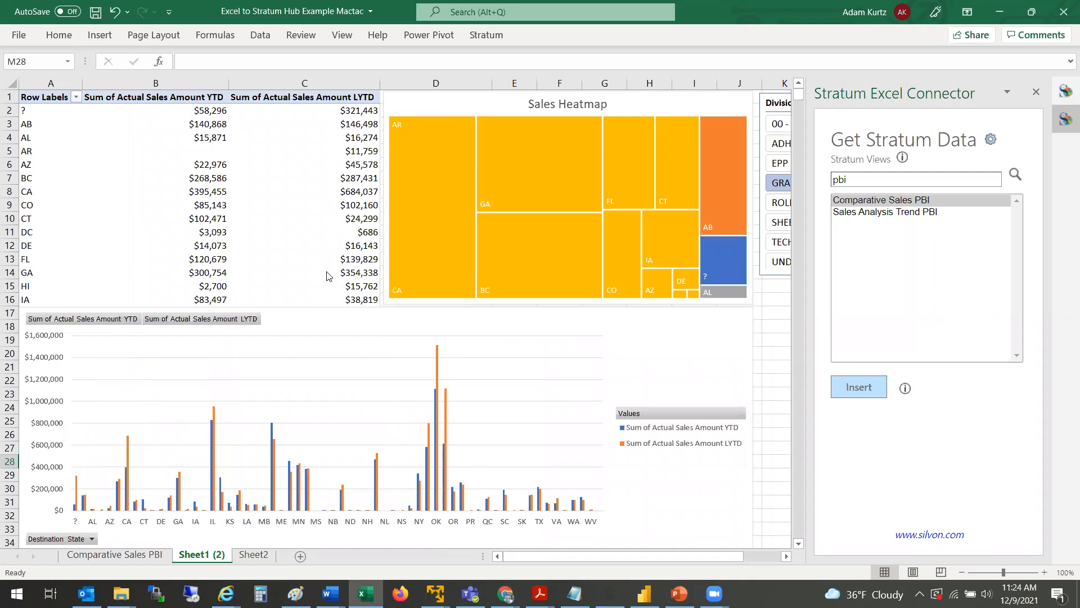
pyautogui.hotkey('alt', 'Tab')
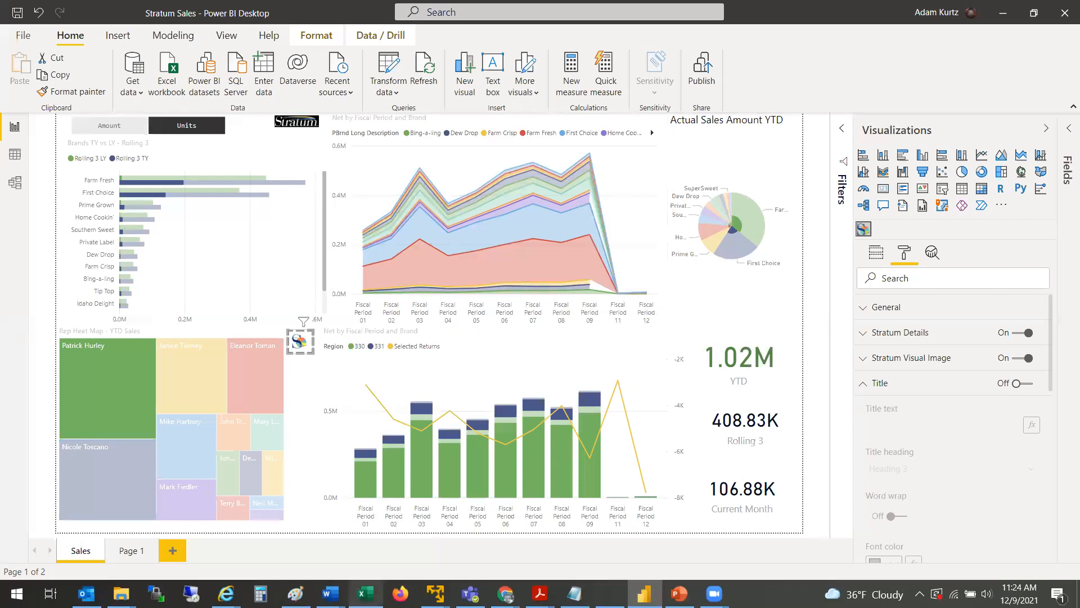
pyautogui.click(365, 594)
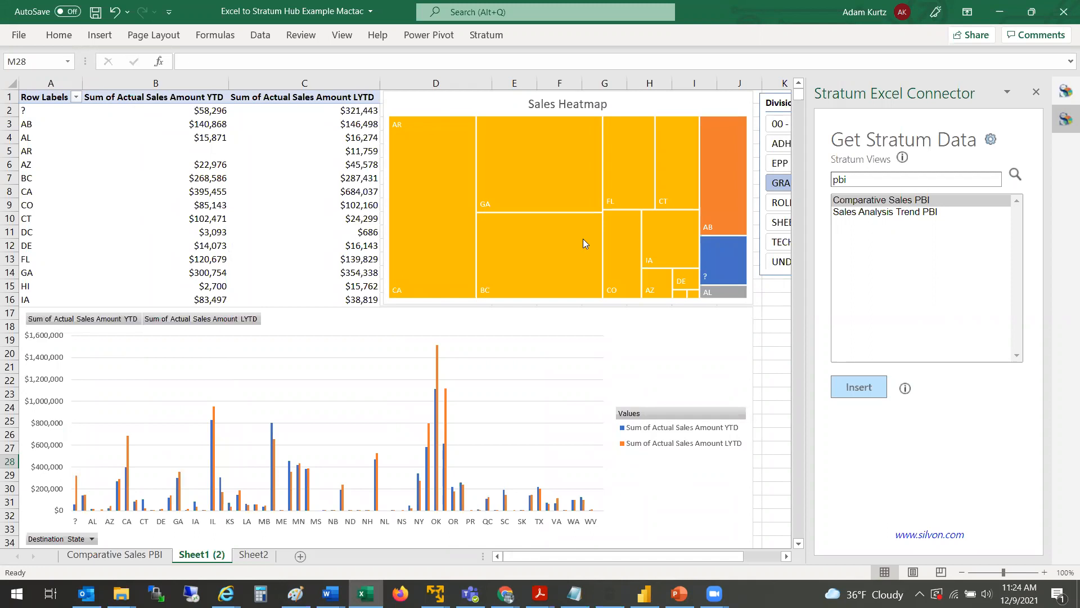
pyautogui.moveTo(583, 238)
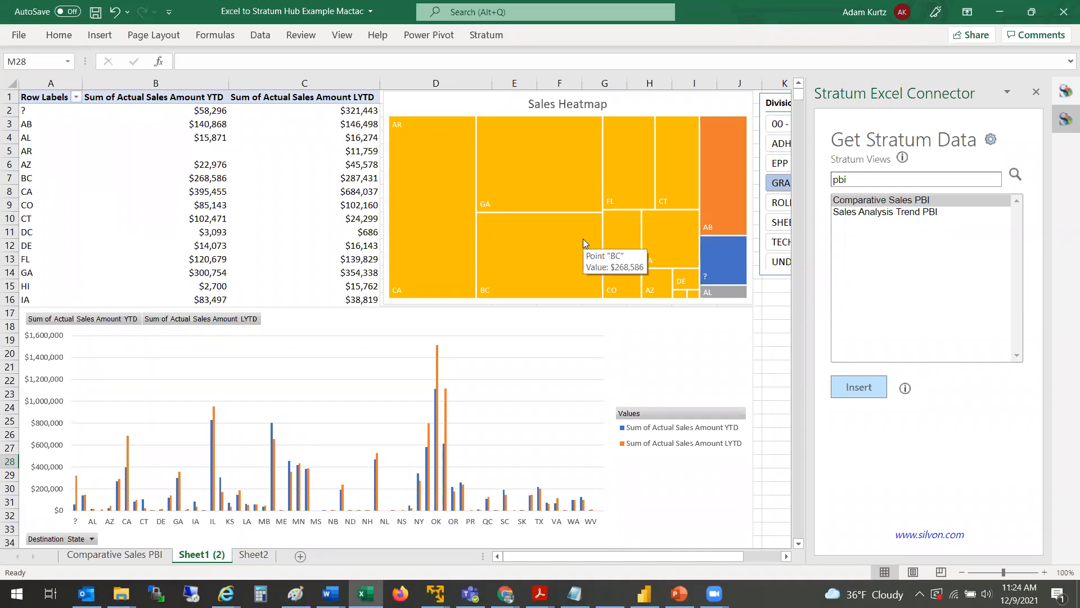
# Step: Insert the Sales Analysis Trend PBI view into Sheet2 and check the other sheets while it loads
pyautogui.click(246, 555)
pyautogui.click(131, 544)
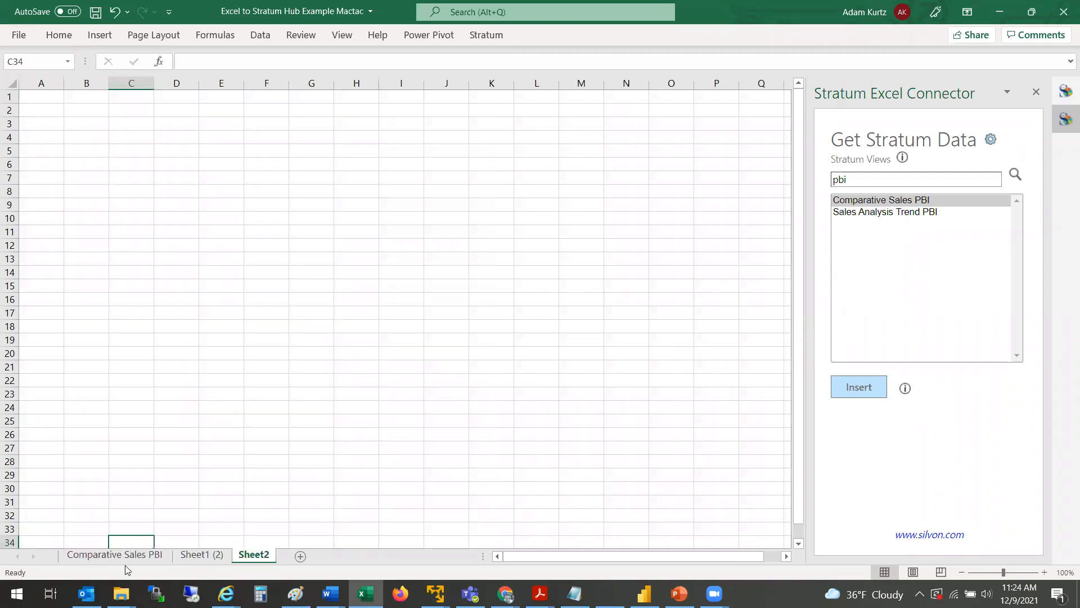
pyautogui.click(140, 557)
pyautogui.click(254, 556)
pyautogui.click(912, 225)
pyautogui.click(916, 214)
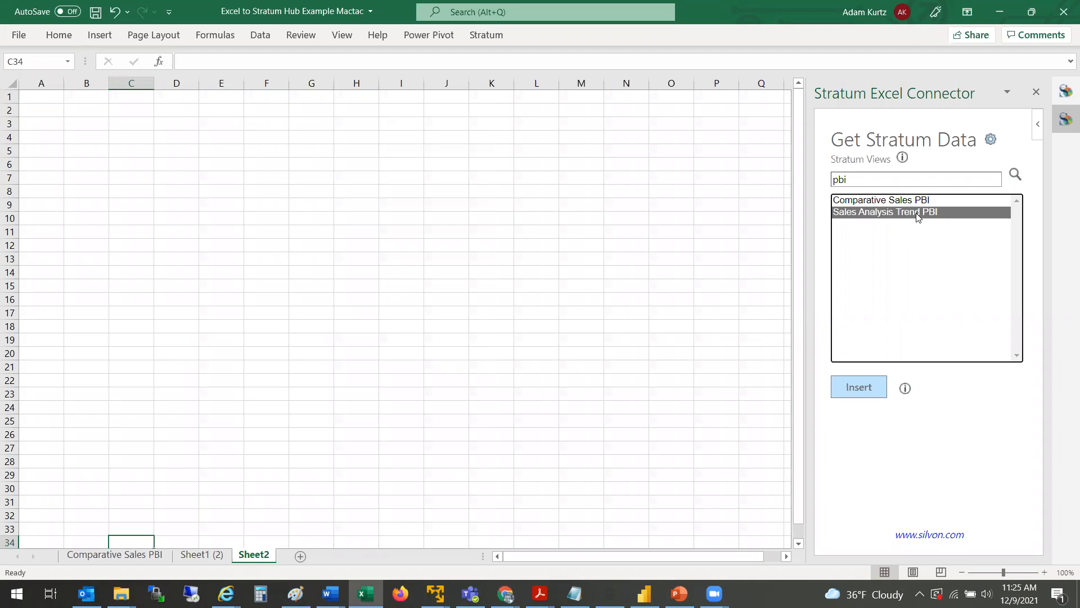
pyautogui.click(853, 383)
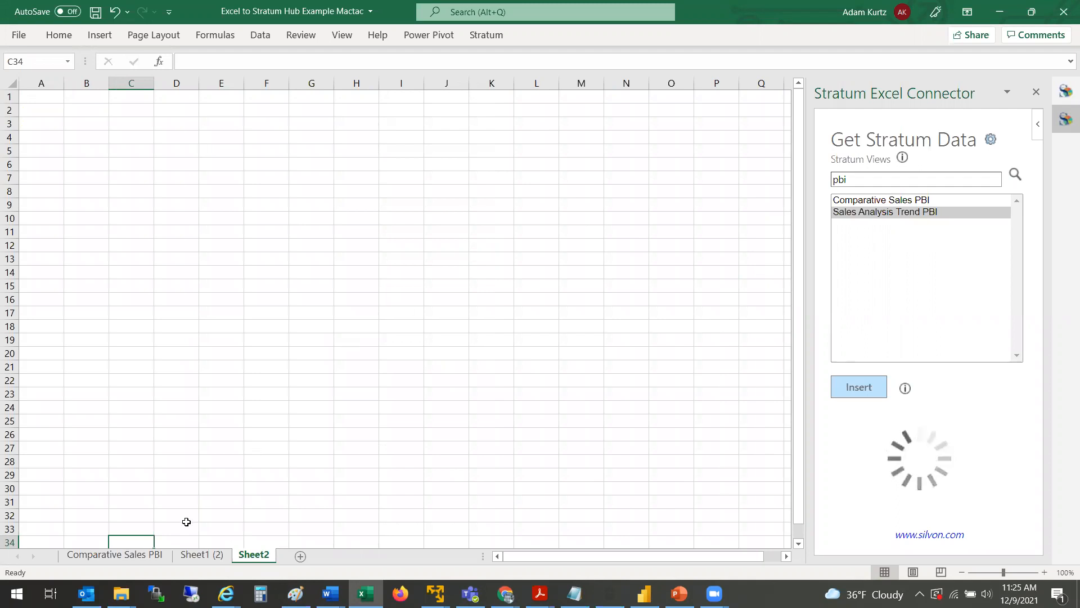
pyautogui.click(199, 555)
pyautogui.click(155, 555)
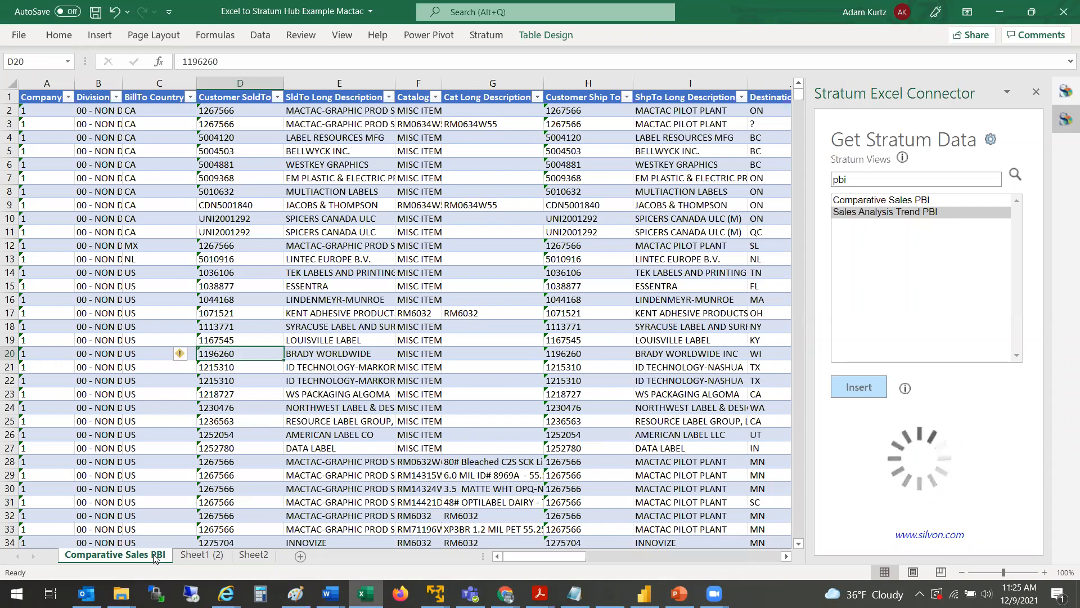
pyautogui.click(203, 555)
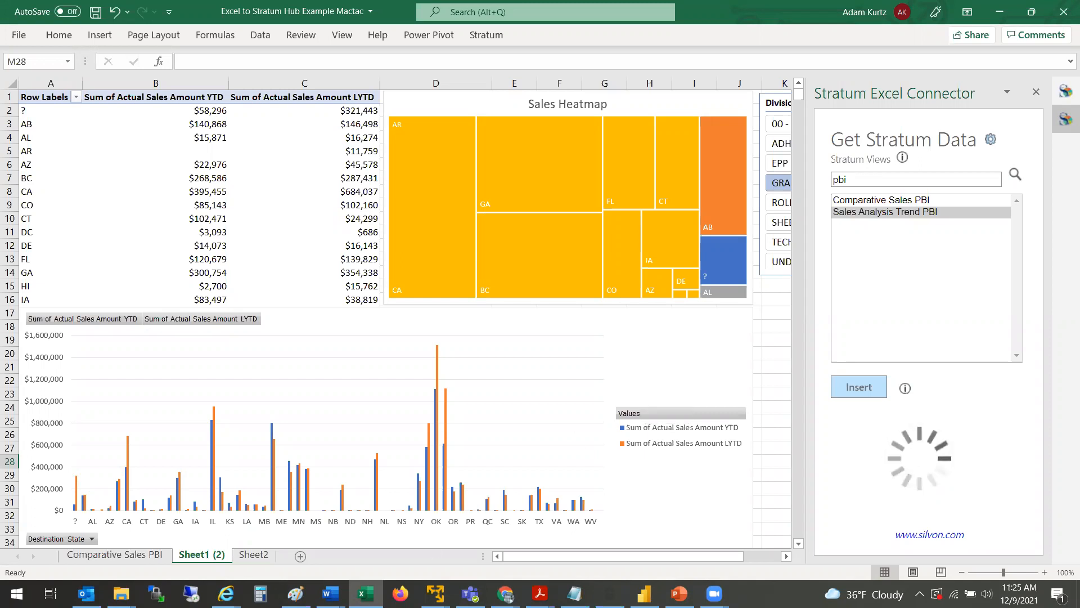
# Step: Switch back to the Stratum Sales report in Power BI Desktop
pyautogui.click(644, 594)
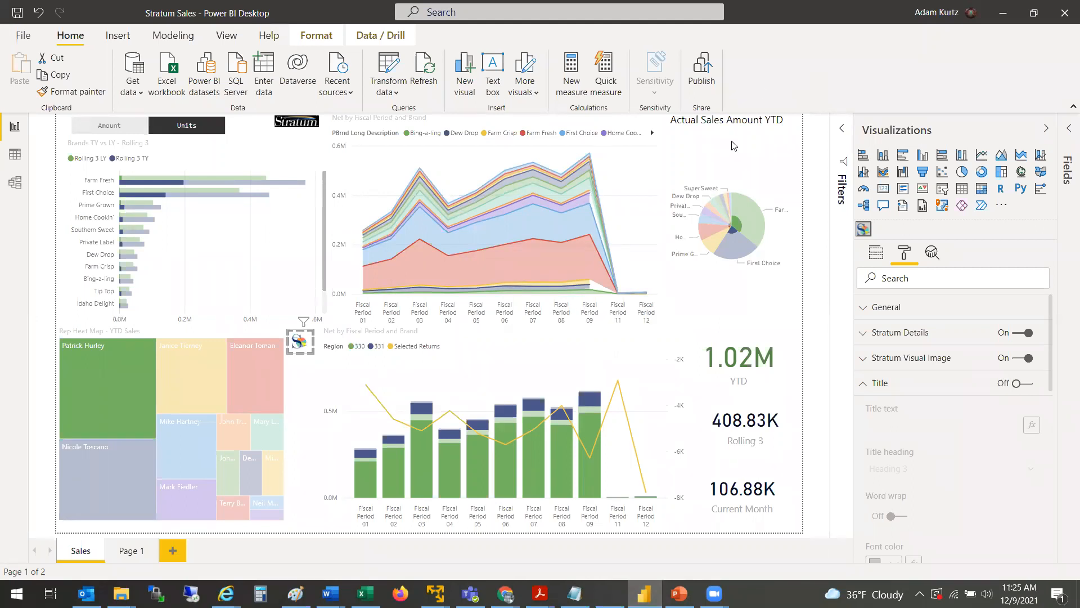
pyautogui.moveTo(629, 436)
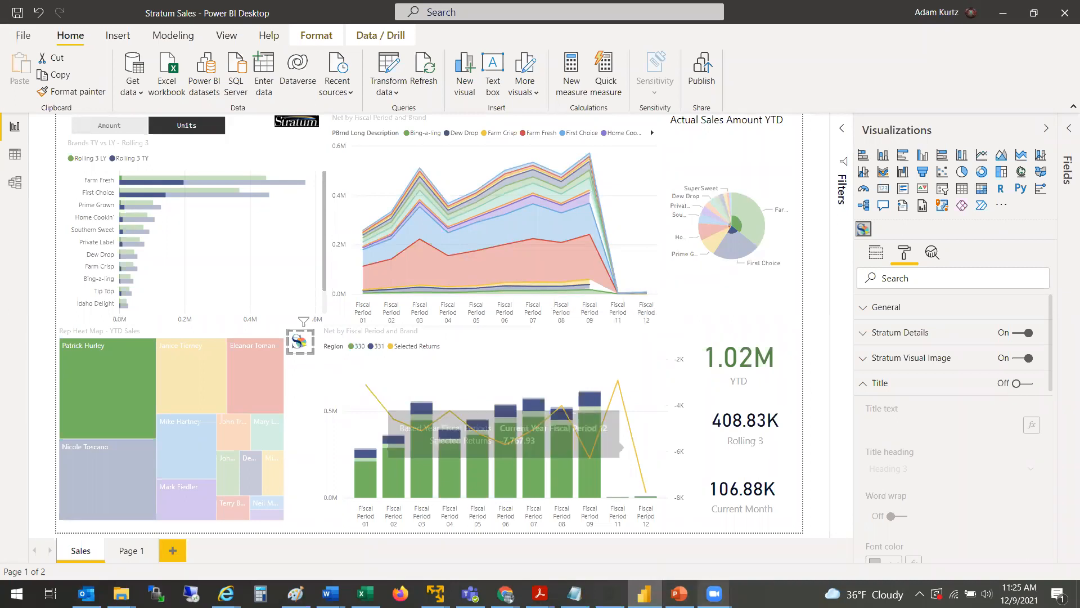
pyautogui.moveTo(714, 593)
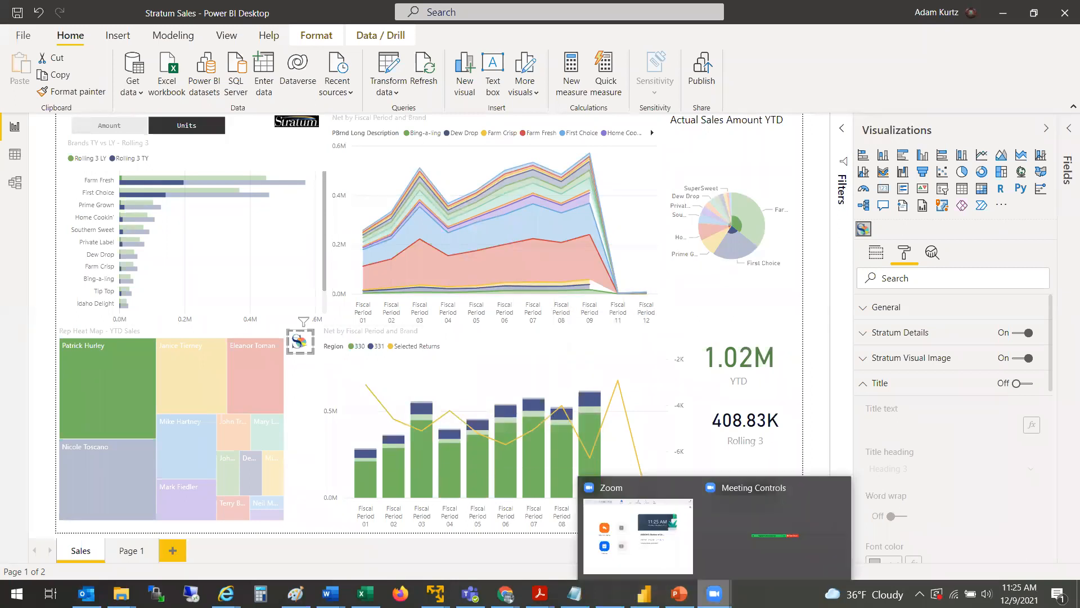
pyautogui.click(706, 549)
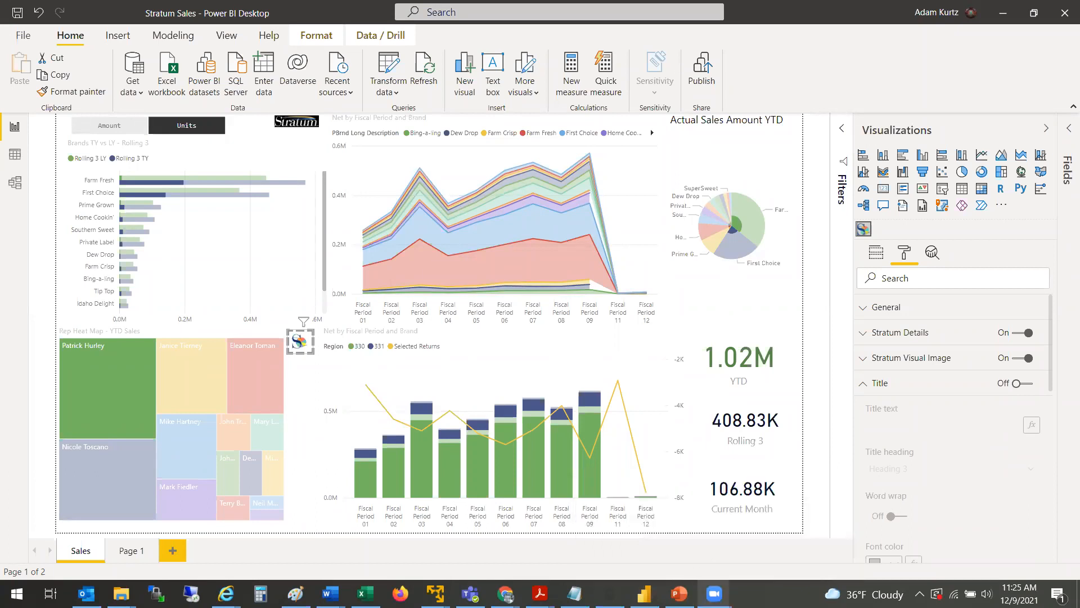
pyautogui.click(728, 558)
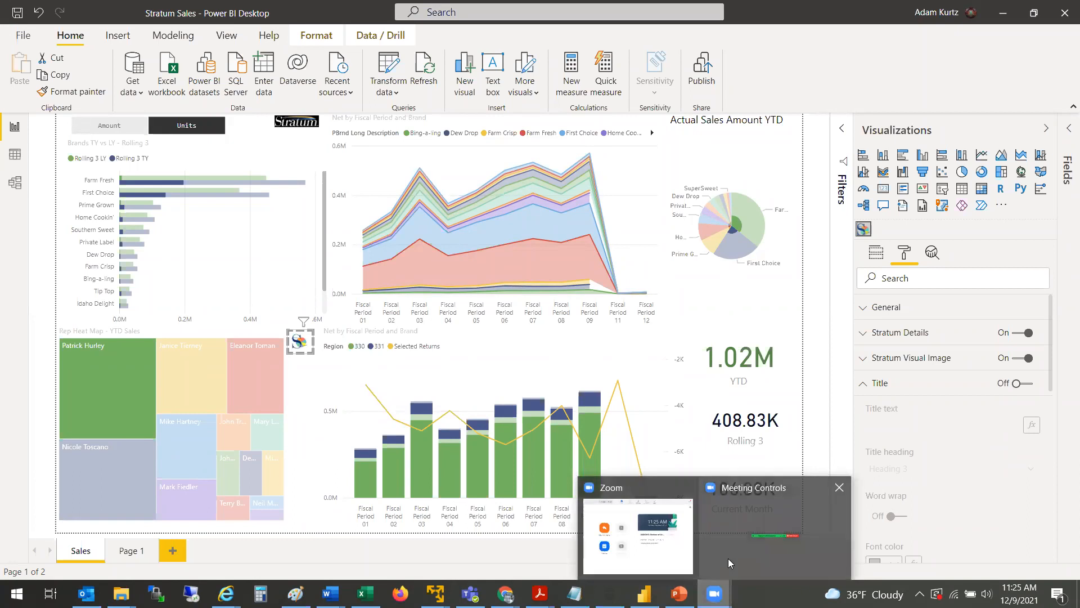